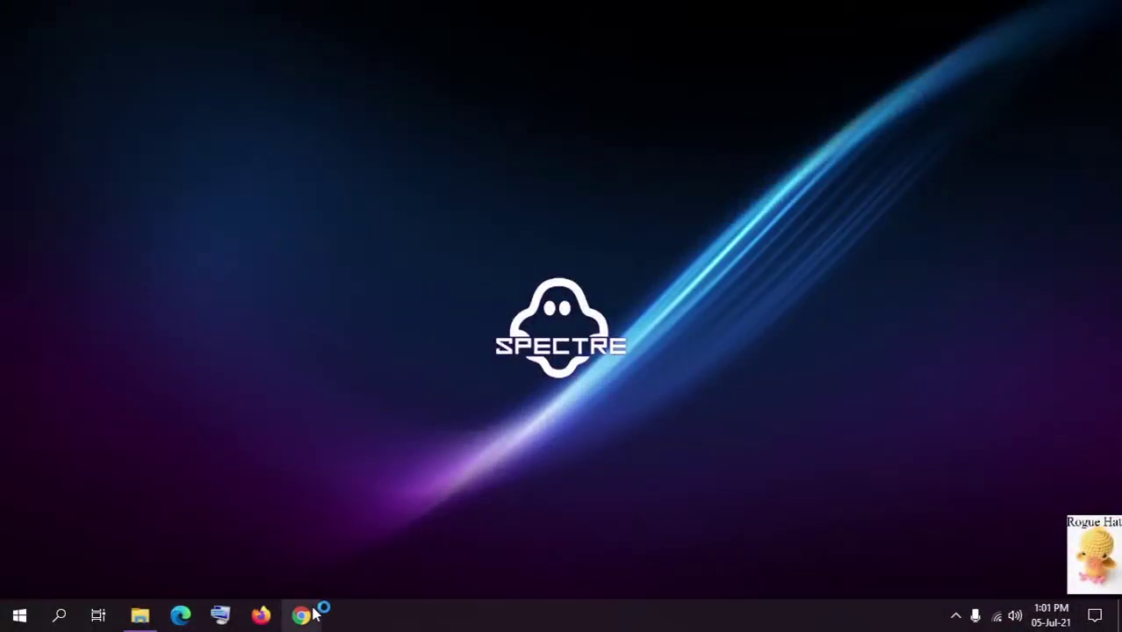
# - Switch to Chrome and load the vita3k.org website
pyautogui.click(301, 613)
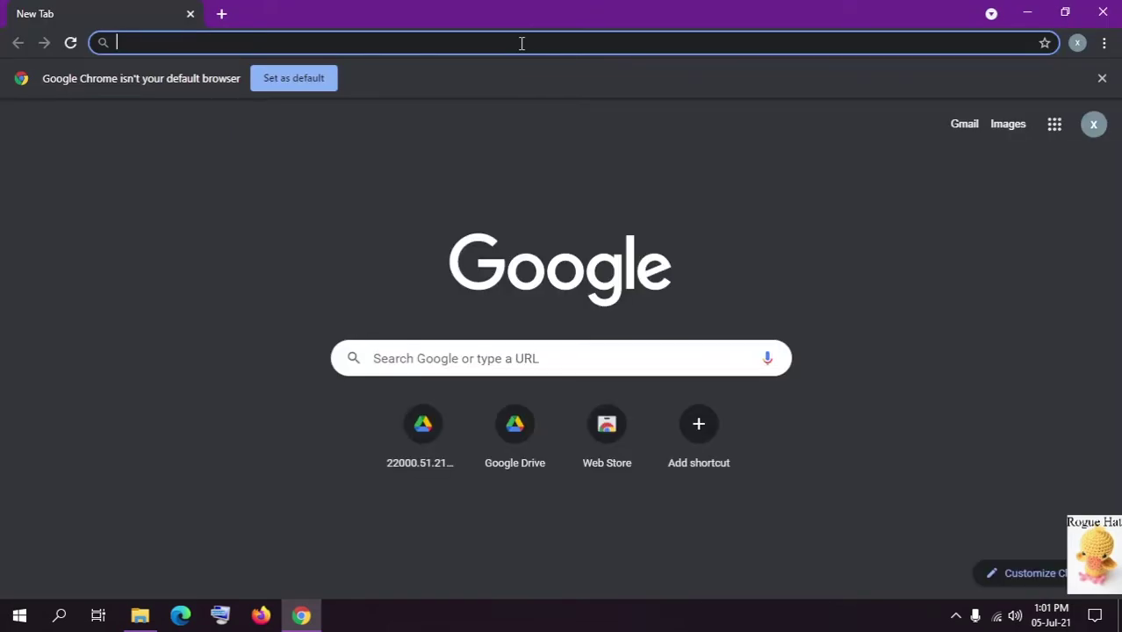
pyautogui.write('vita3k.')
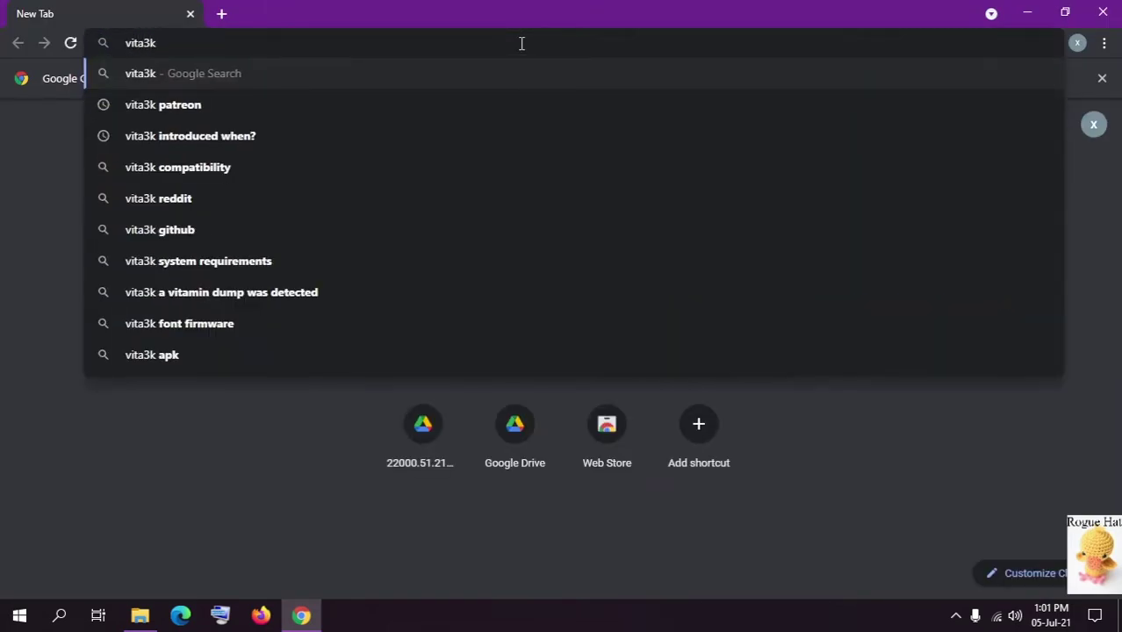
pyautogui.write('org')
pyautogui.press('Return')
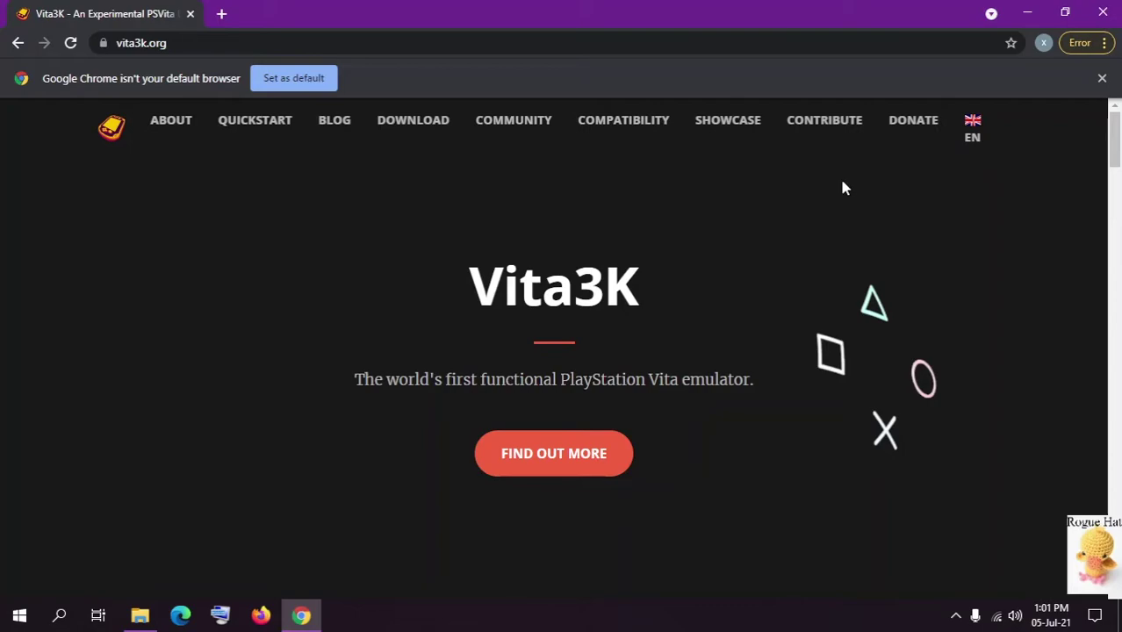
# - Go to the website's Download section and look over the Windows, macOS and Linux nightly builds
pyautogui.scroll(-1, 772, 224)
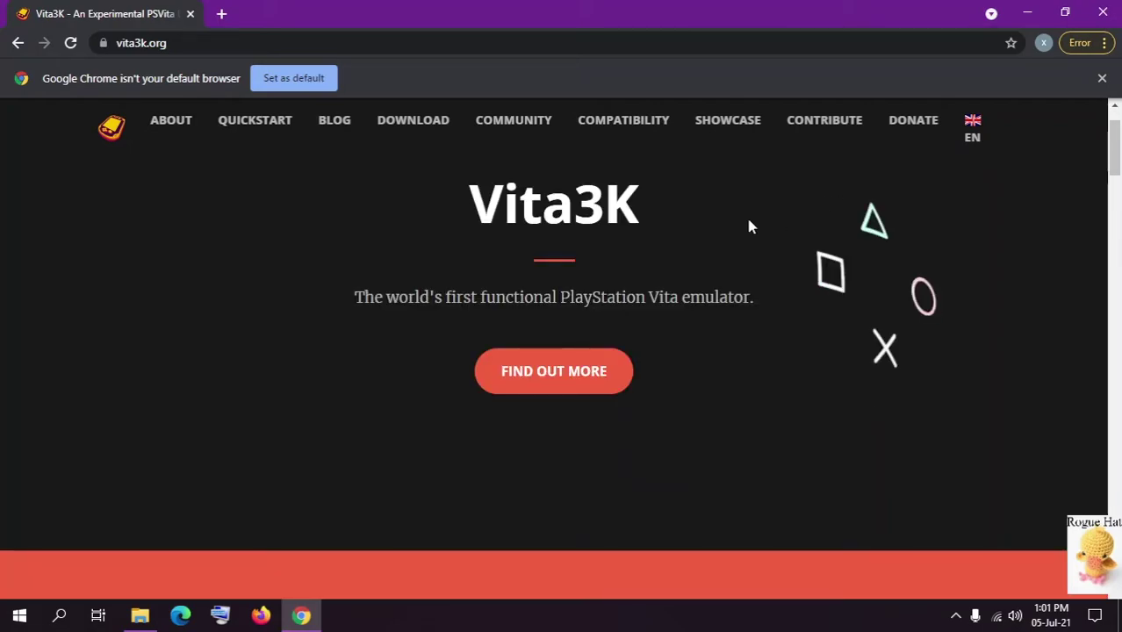
pyautogui.scroll(1, 737, 227)
pyautogui.scroll(-2, 721, 224)
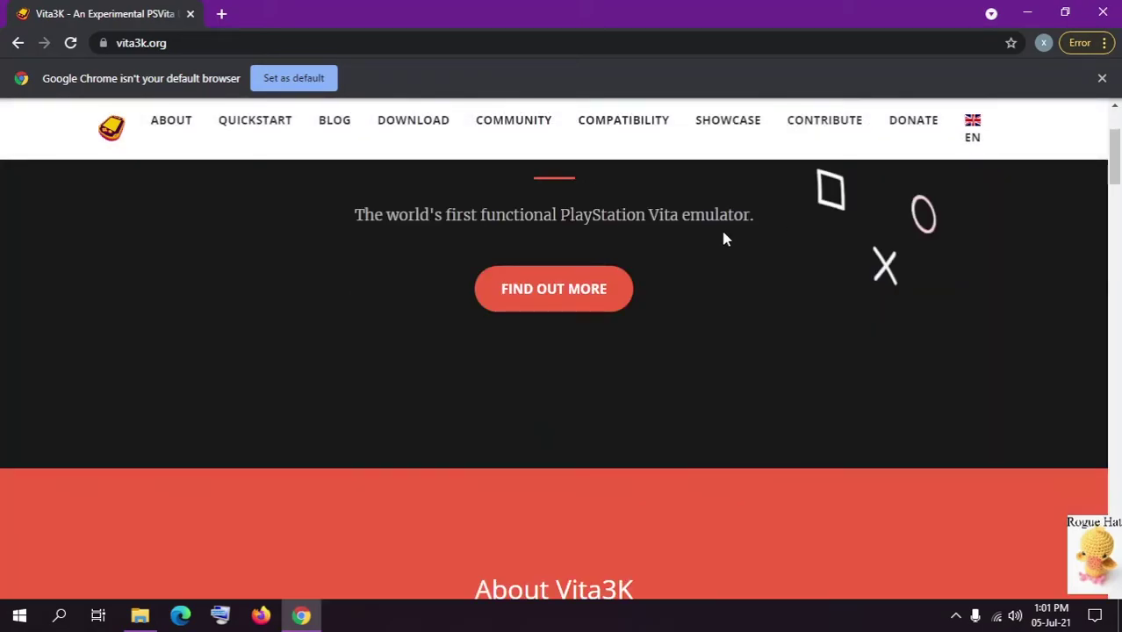
pyautogui.scroll(-6, 460, 173)
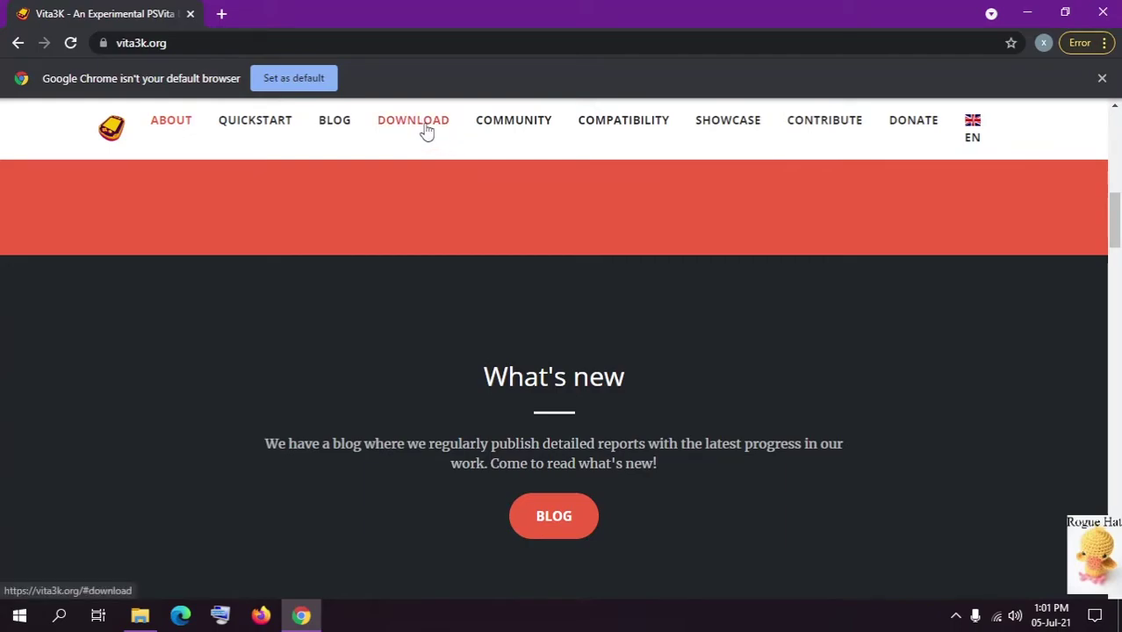
pyautogui.click(426, 130)
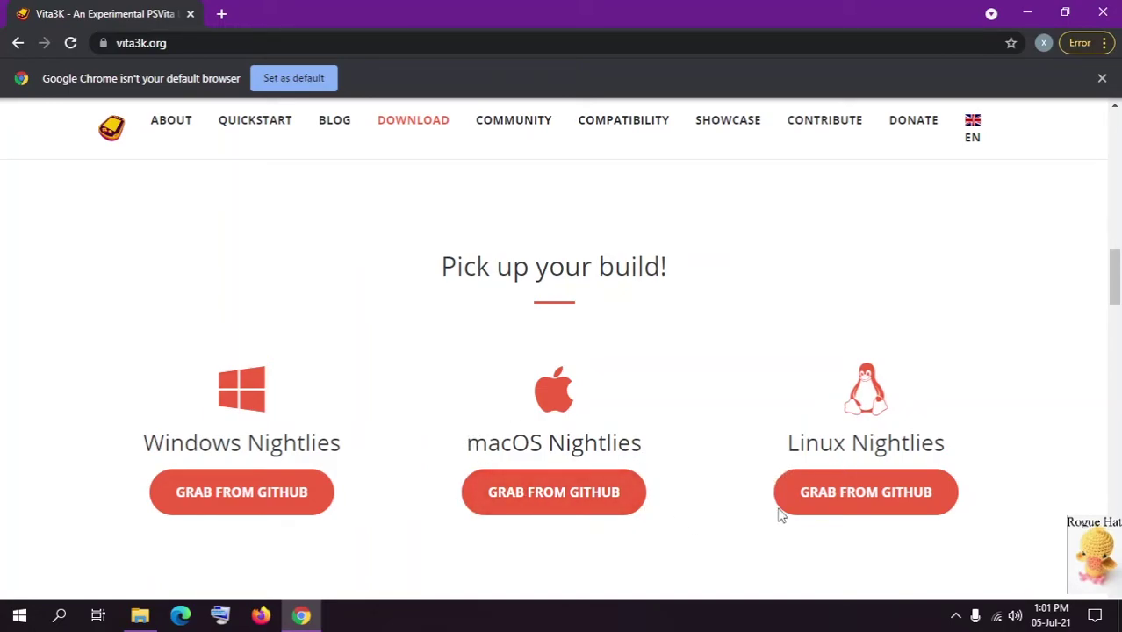
pyautogui.scroll(-3, 753, 431)
pyautogui.scroll(1, 753, 431)
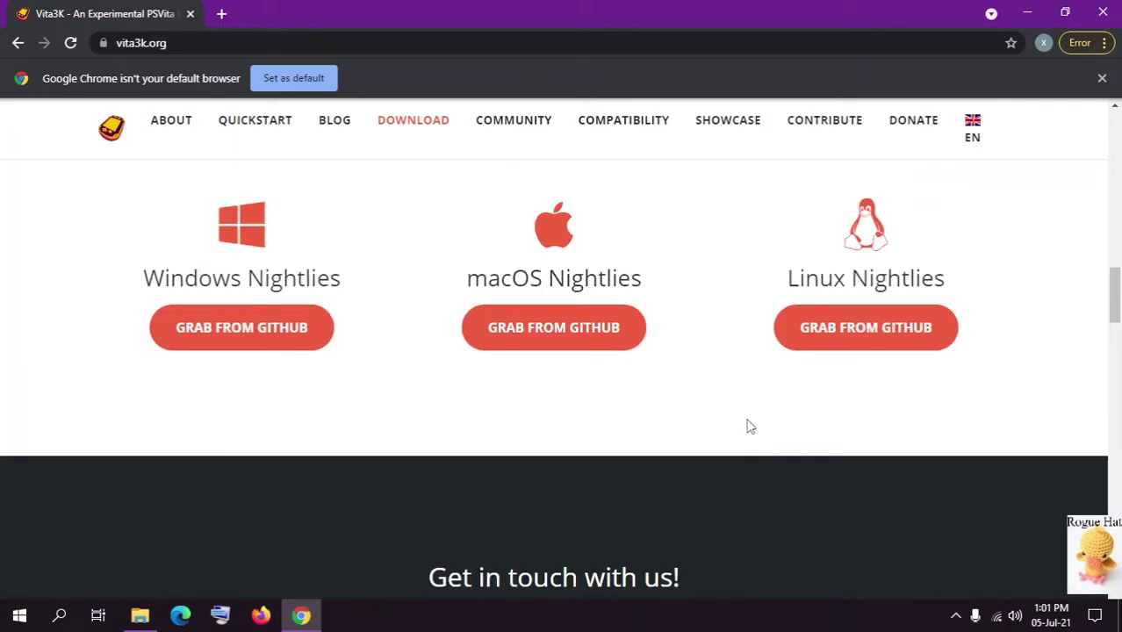
pyautogui.scroll(1, 742, 413)
# - Look through the site's Compatibility section in a separate tab, and close the browser
pyautogui.rightClick(600, 120)
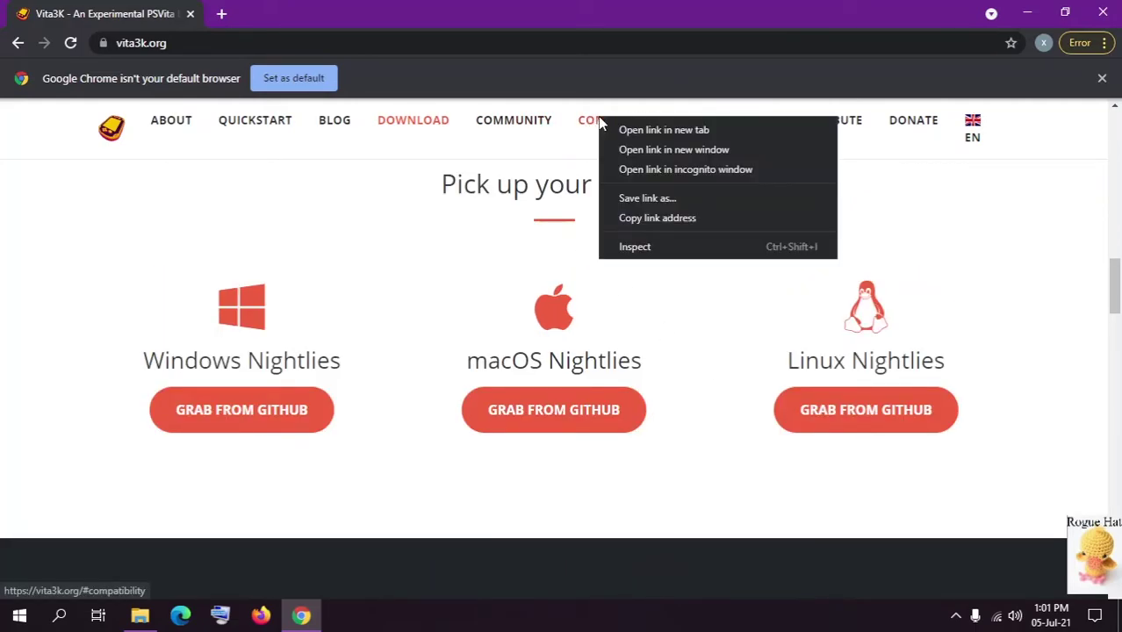
pyautogui.click(620, 130)
pyautogui.click(242, 10)
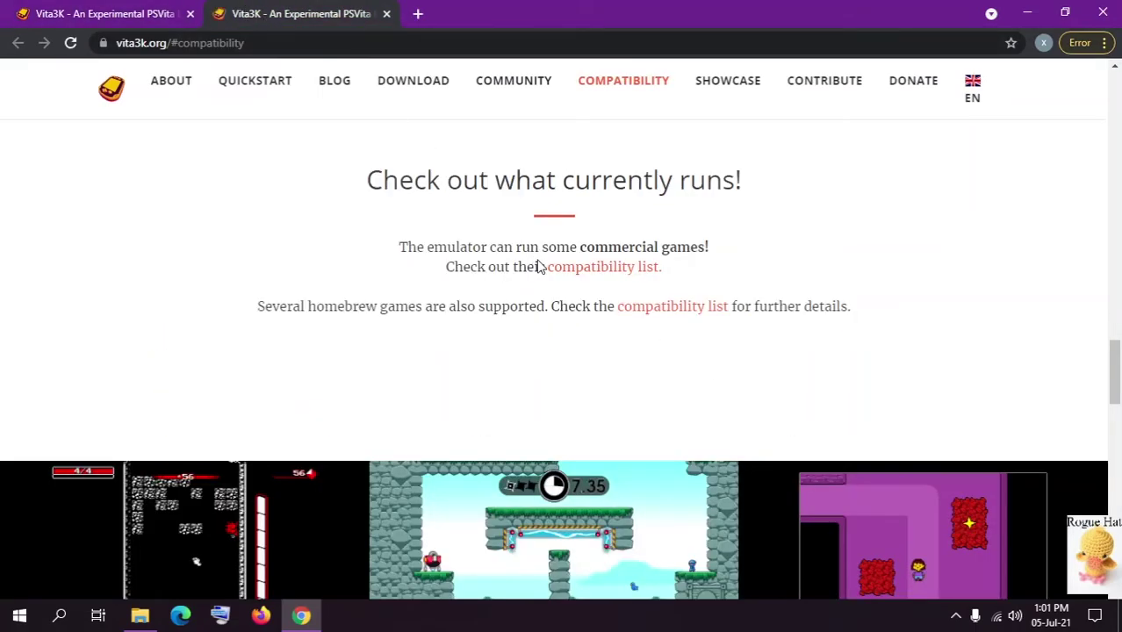
pyautogui.scroll(-12, 540, 266)
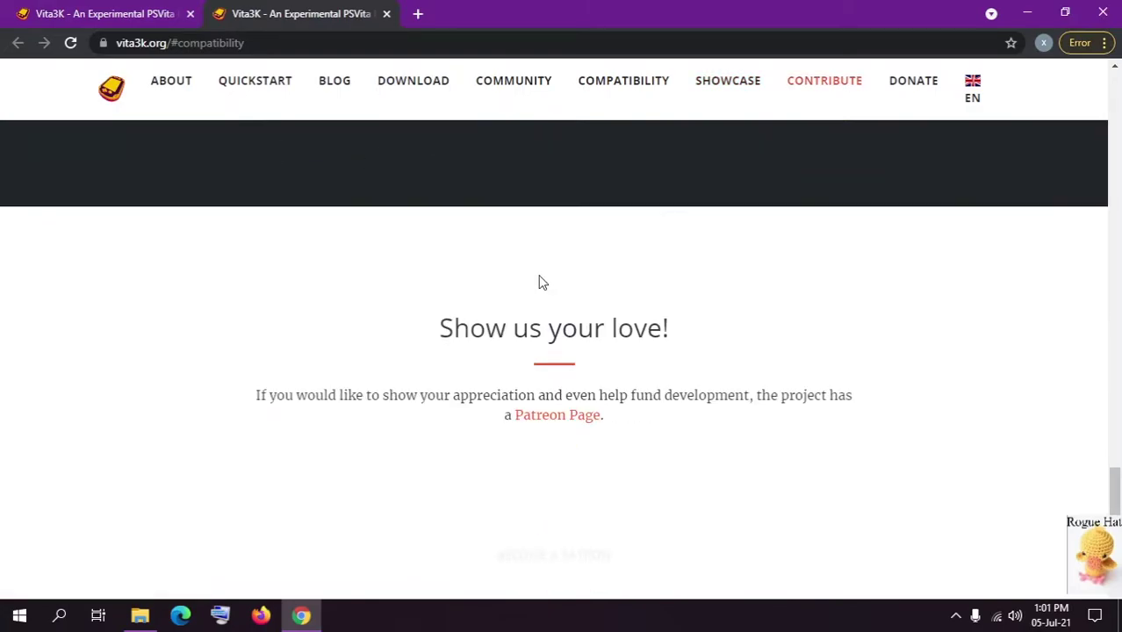
pyautogui.scroll(15, 540, 274)
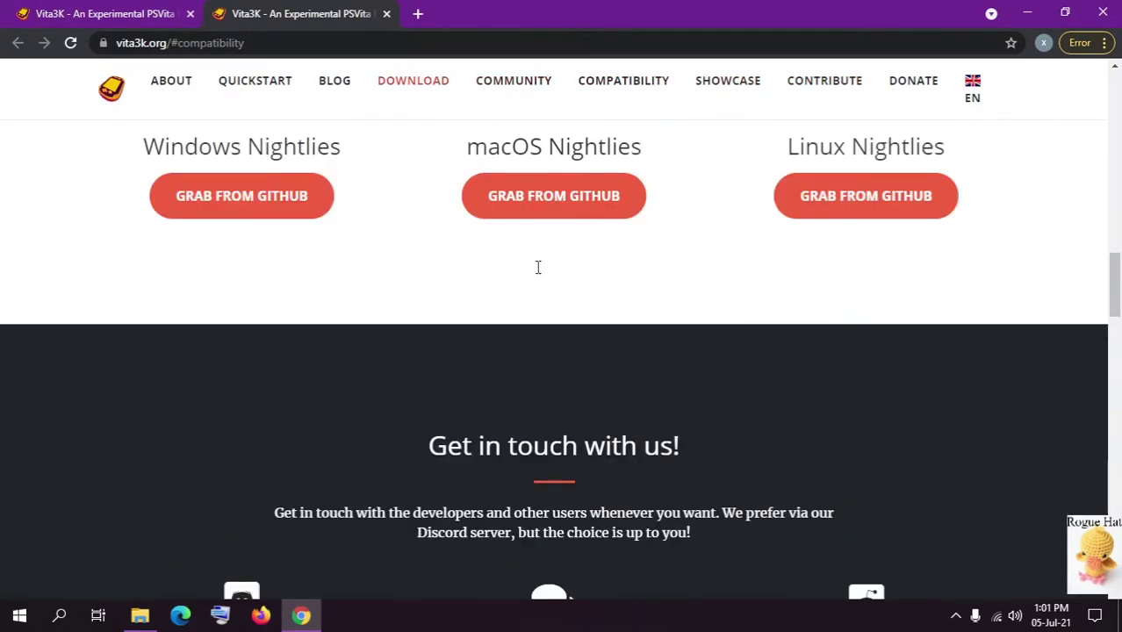
pyautogui.scroll(3, 538, 265)
pyautogui.scroll(-10, 538, 264)
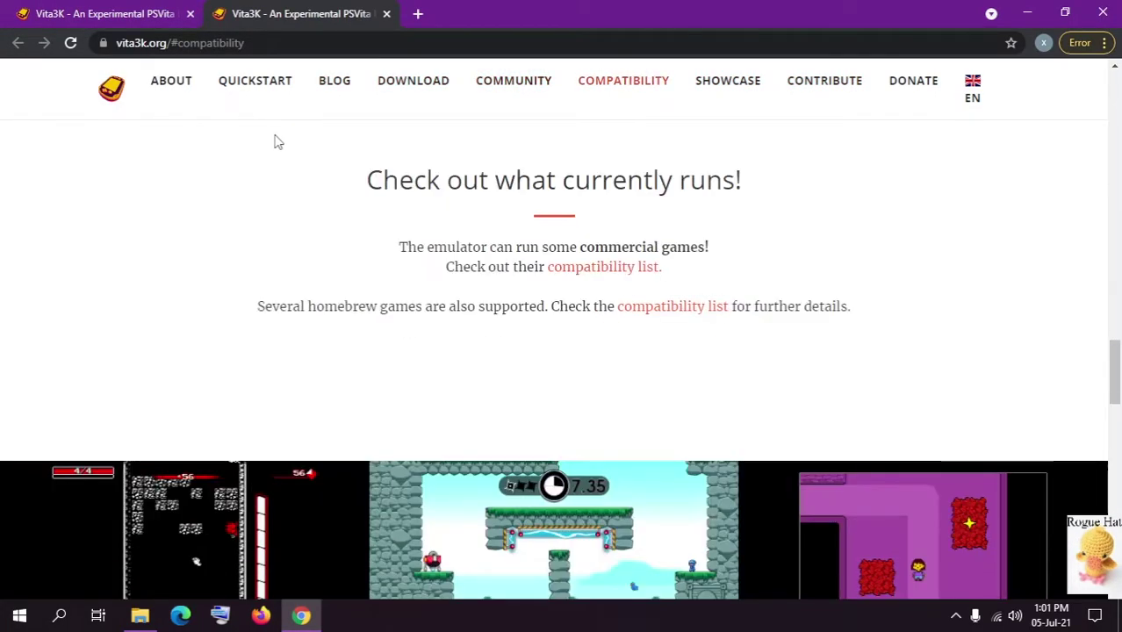
pyautogui.click(113, 11)
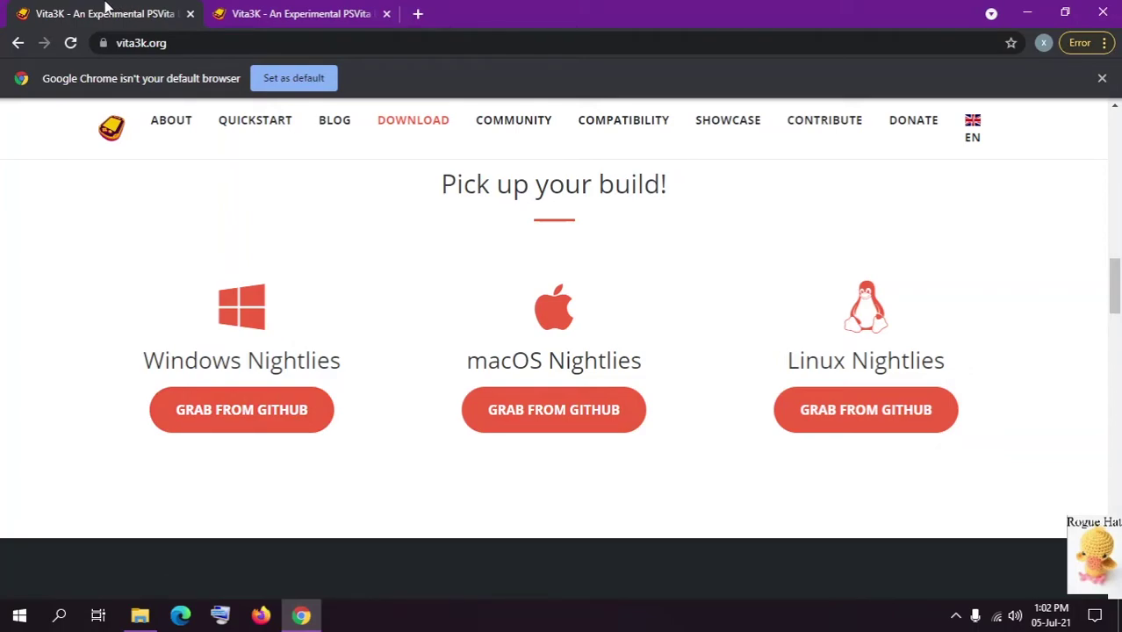
pyautogui.click(1104, 13)
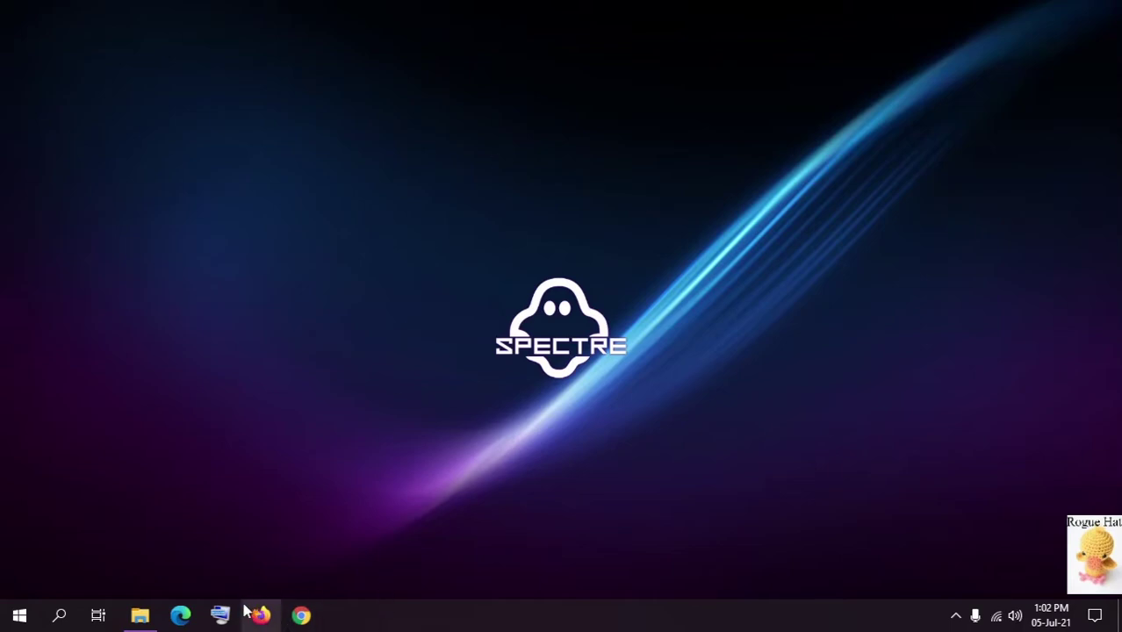
# - Switch to File Explorer and extract all contents of windows-latest.zip into the Compressed folder
pyautogui.click(140, 615)
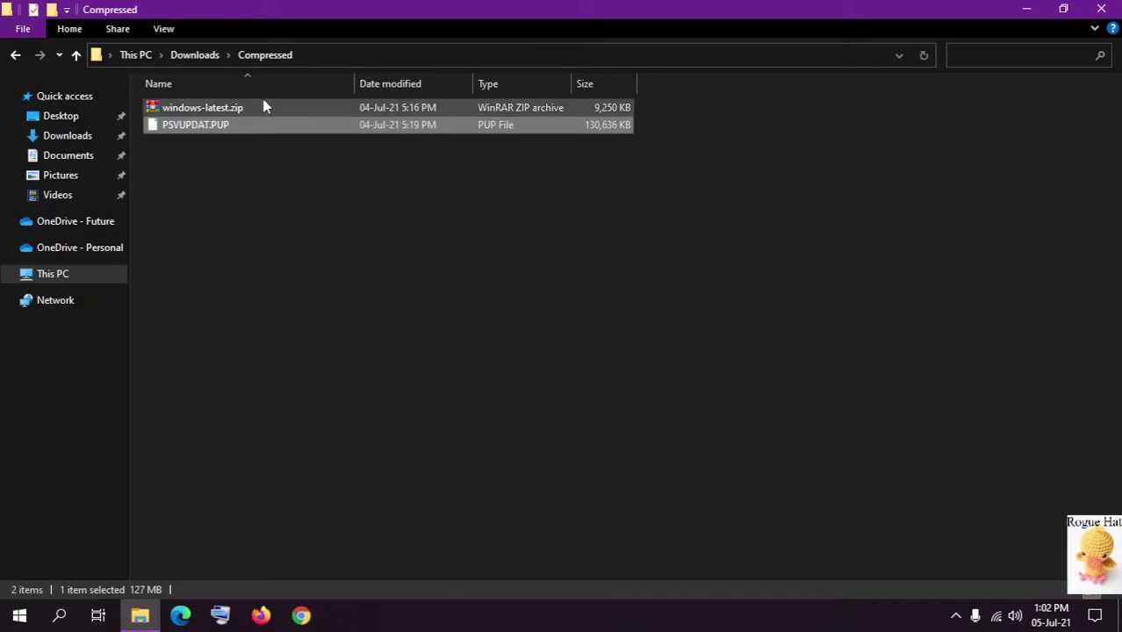
pyautogui.doubleClick(264, 107)
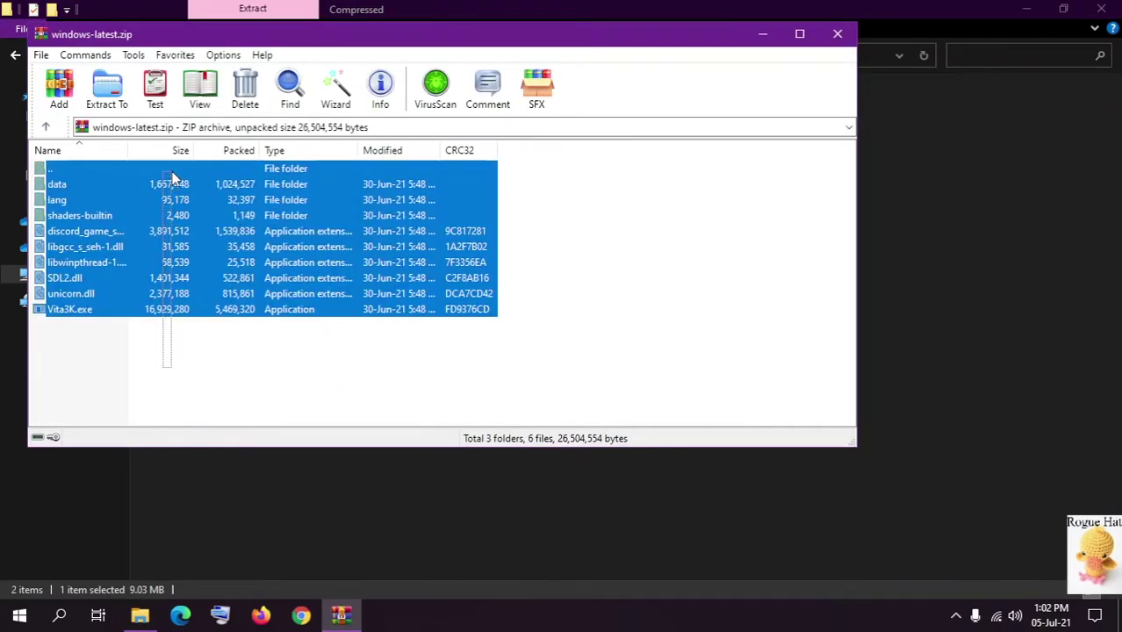
pyautogui.moveTo(173, 178); pyautogui.dragTo(921, 88)
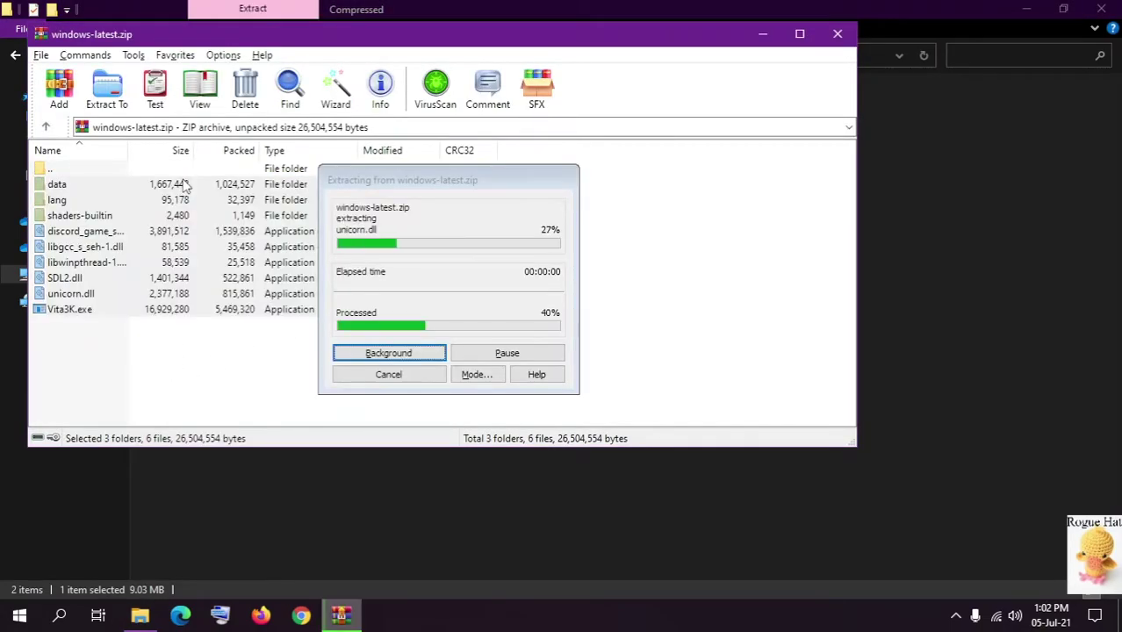
pyautogui.click(845, 35)
# - Launch the extracted Vita3K.exe with its windows arranged in view, and dismiss the welcome message
pyautogui.doubleClick(186, 268)
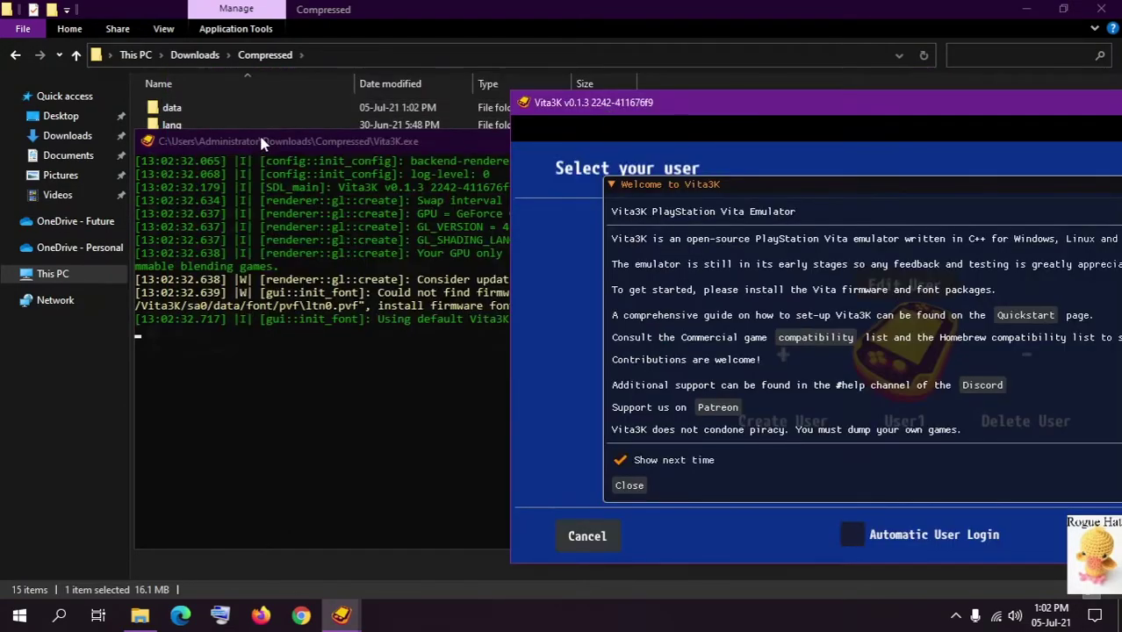
pyautogui.click(266, 161)
pyautogui.moveTo(266, 161); pyautogui.dragTo(250, 79)
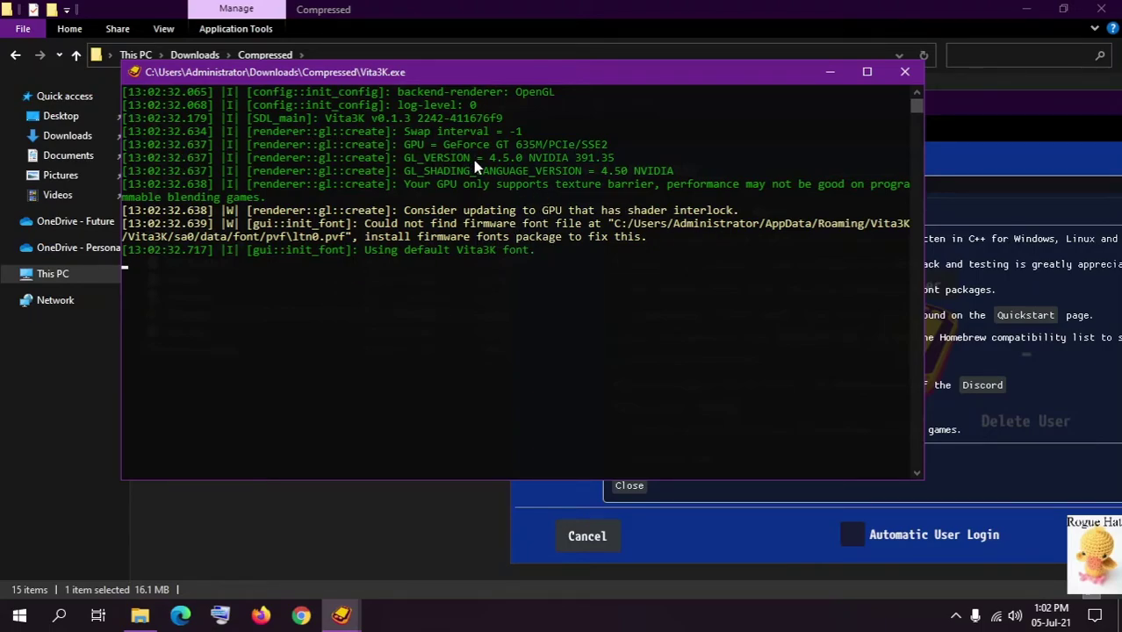
pyautogui.click(964, 179)
pyautogui.moveTo(868, 105); pyautogui.dragTo(578, 51)
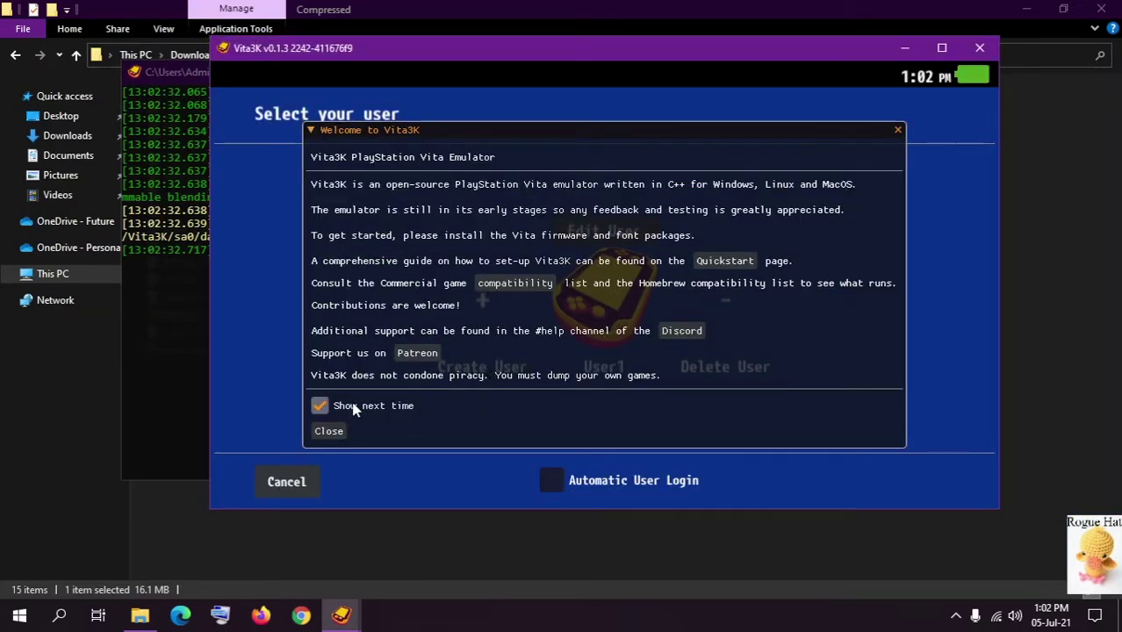
pyautogui.click(332, 431)
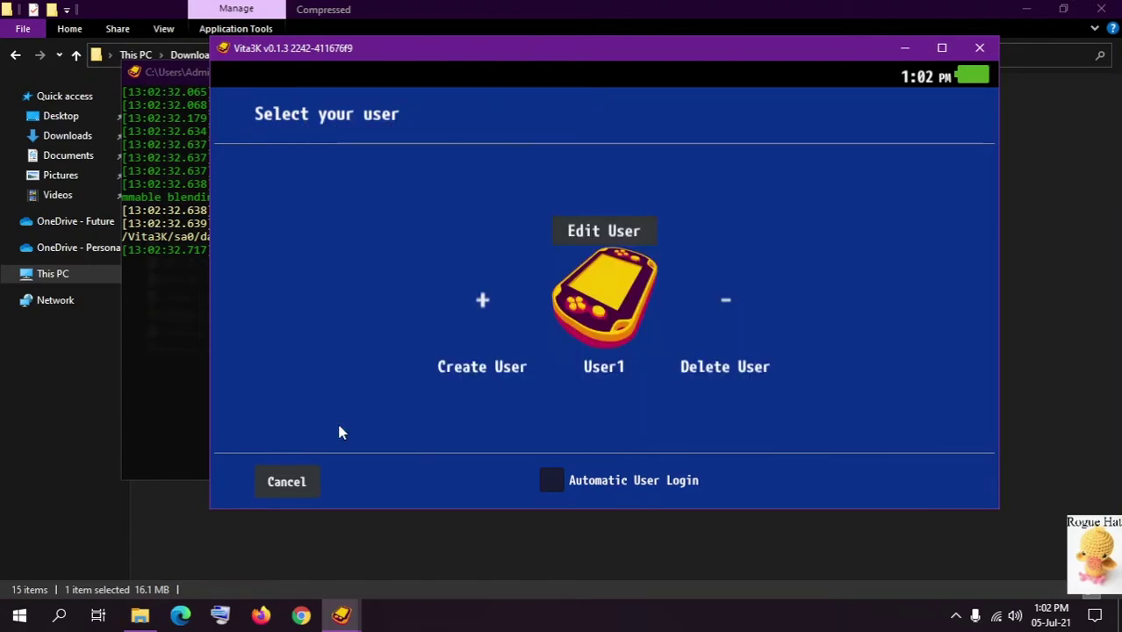
# - Create a new user named User12 and log in to the emulator's home screen
pyautogui.click(505, 305)
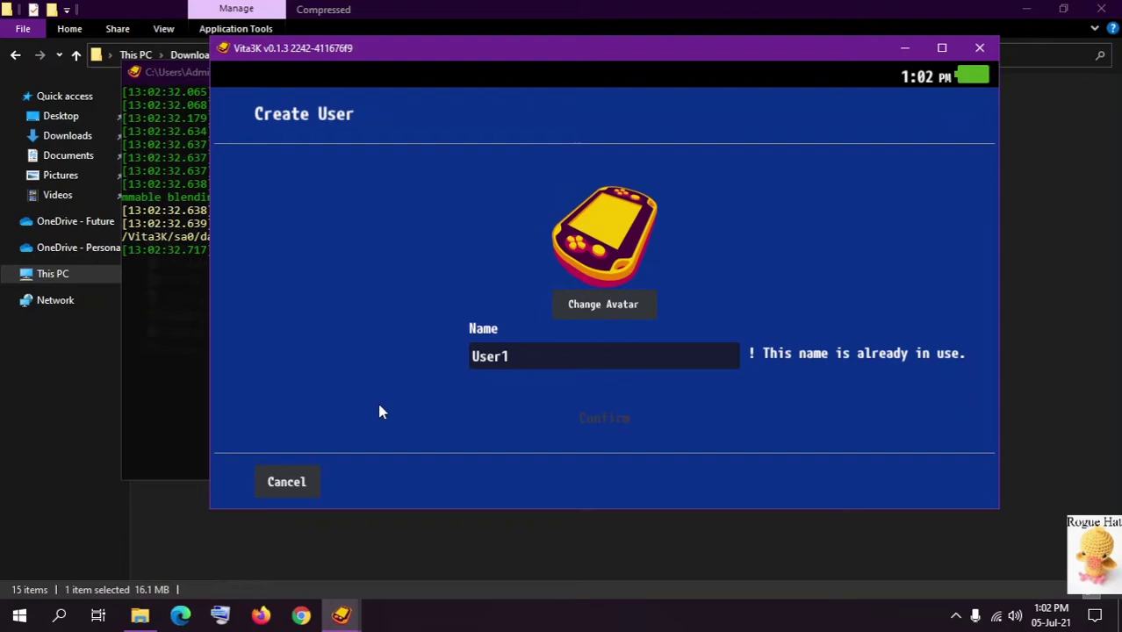
pyautogui.click(657, 362)
pyautogui.write('2')
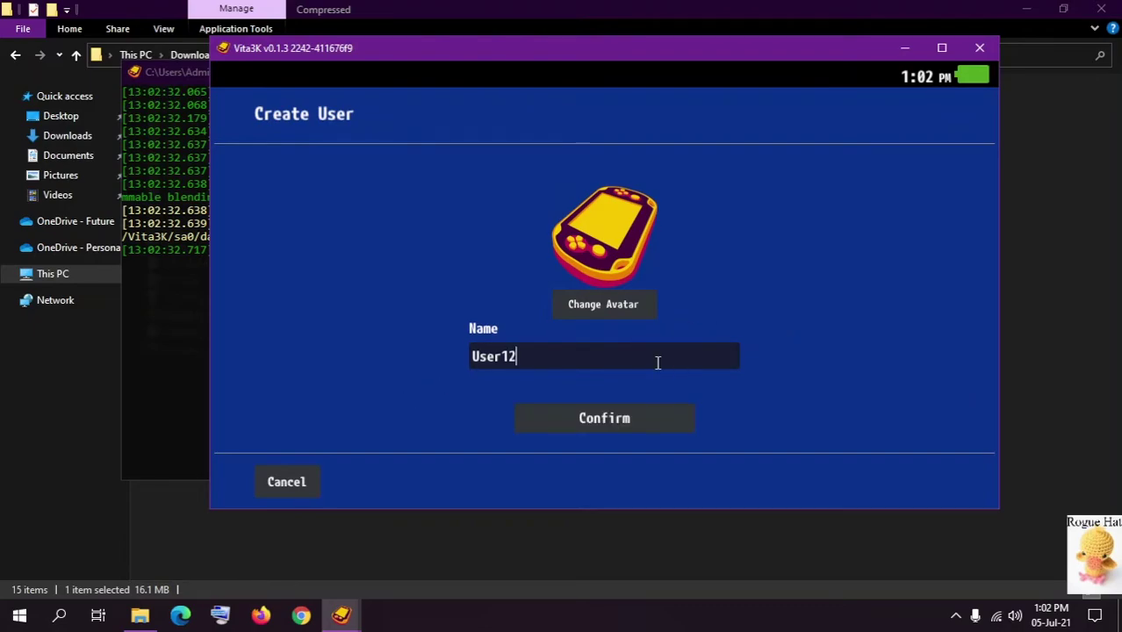
pyautogui.click(628, 413)
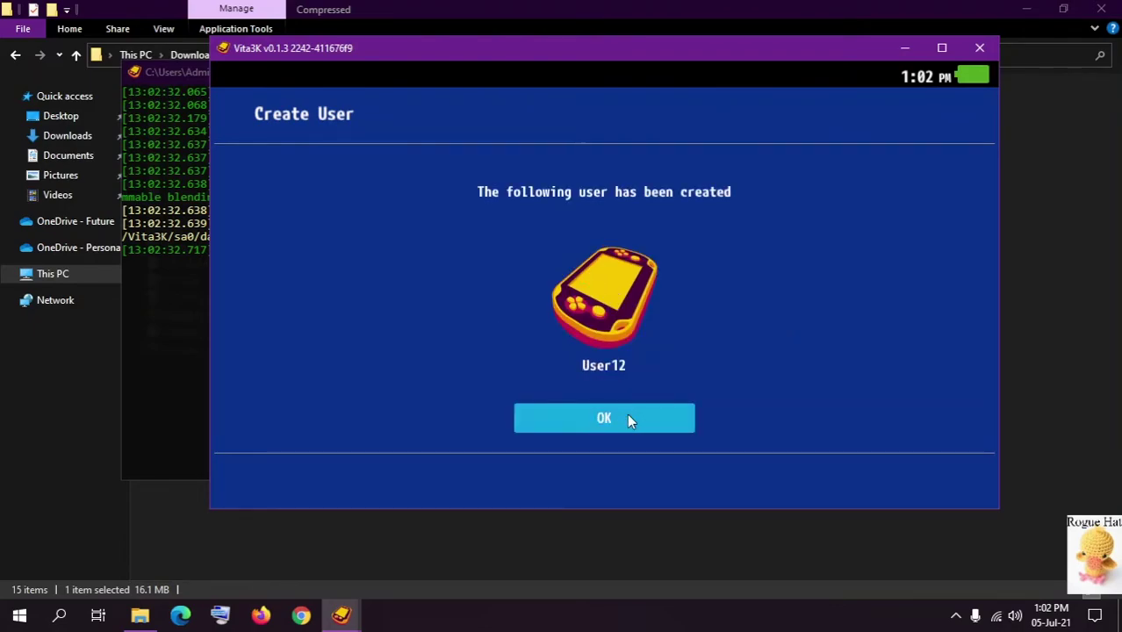
pyautogui.click(627, 414)
pyautogui.click(743, 278)
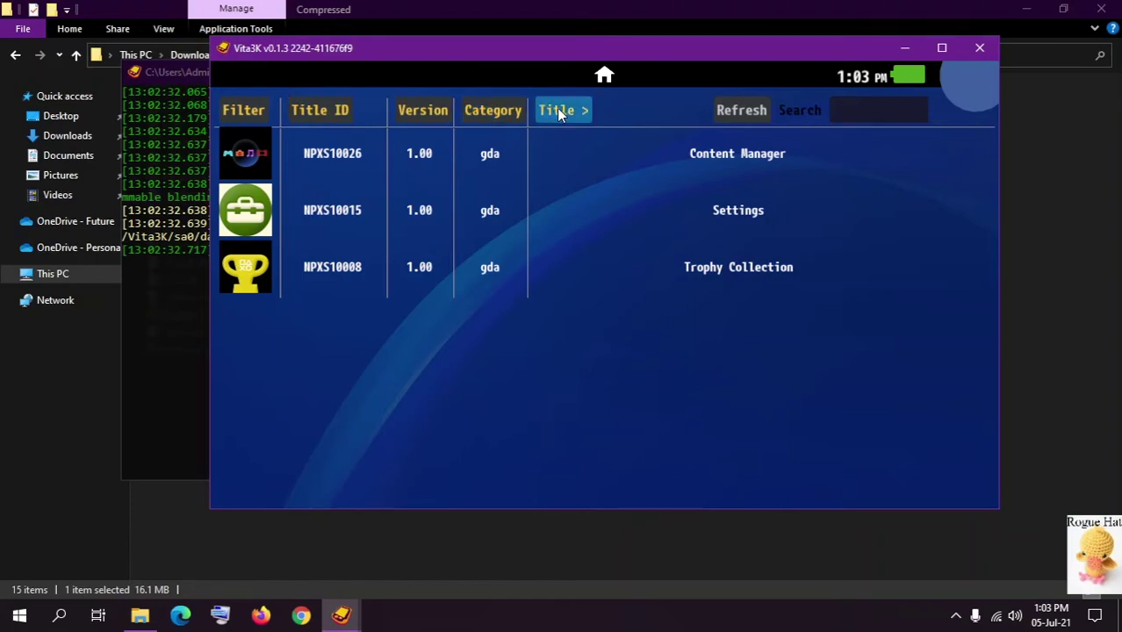
# - Look through the emulator's file, emulation, debug and configuration commands
pyautogui.moveTo(589, 75)
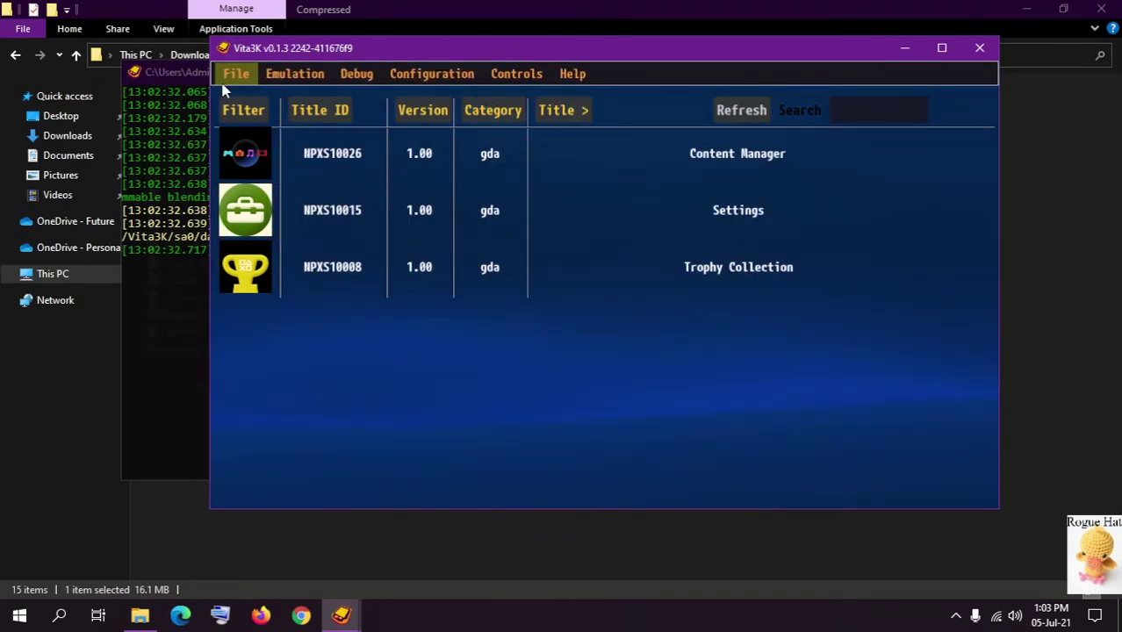
pyautogui.click(224, 86)
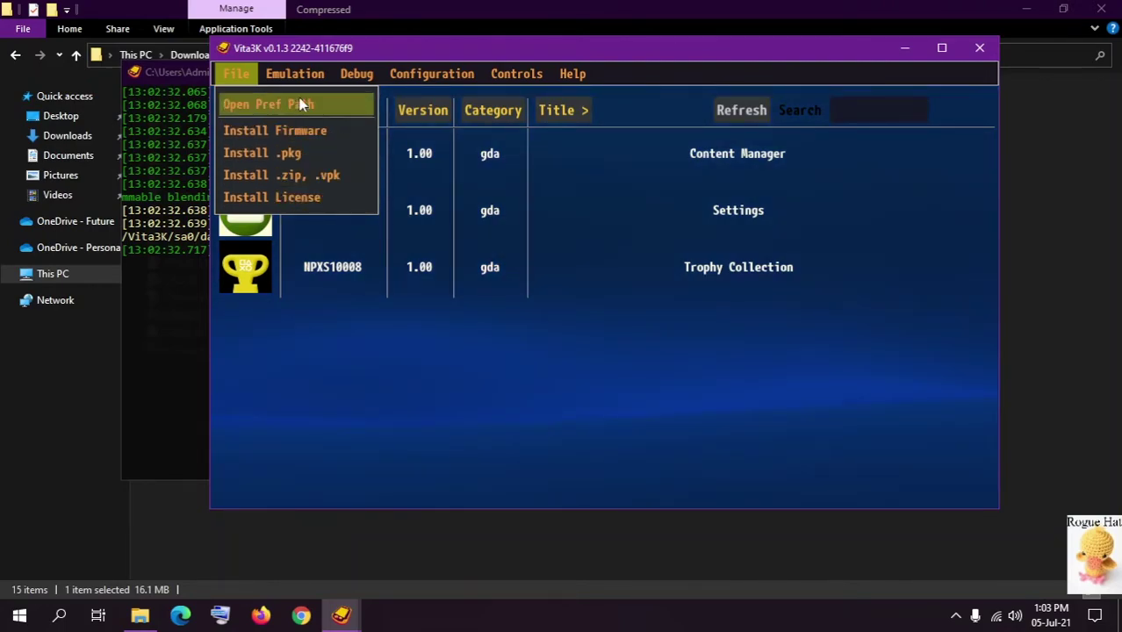
pyautogui.moveTo(295, 76)
pyautogui.moveTo(309, 107)
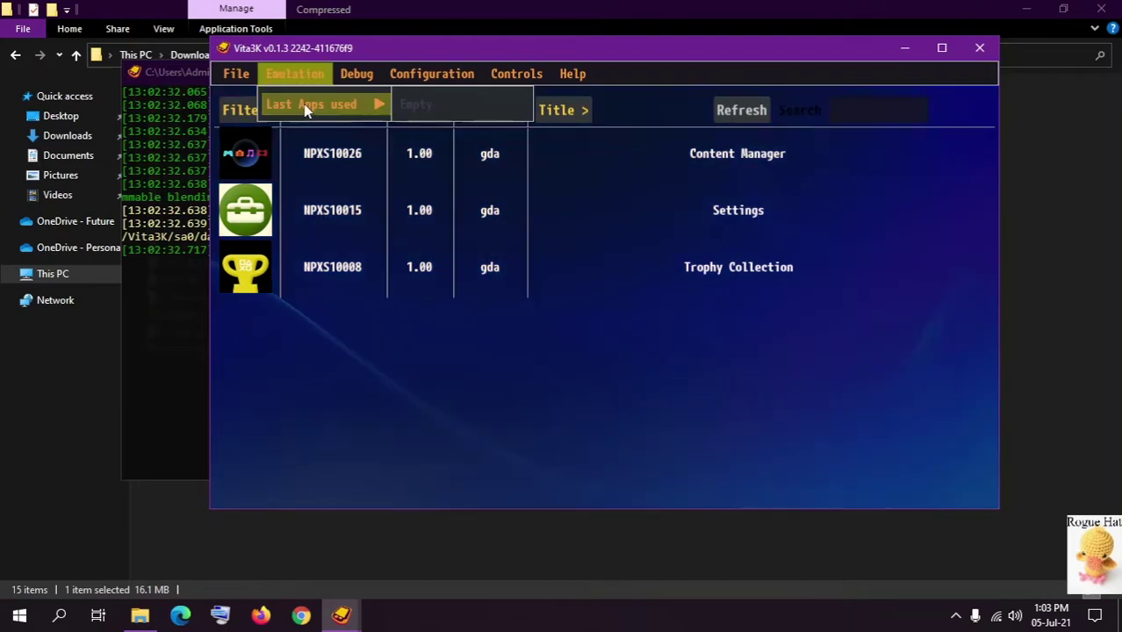
pyautogui.moveTo(357, 79)
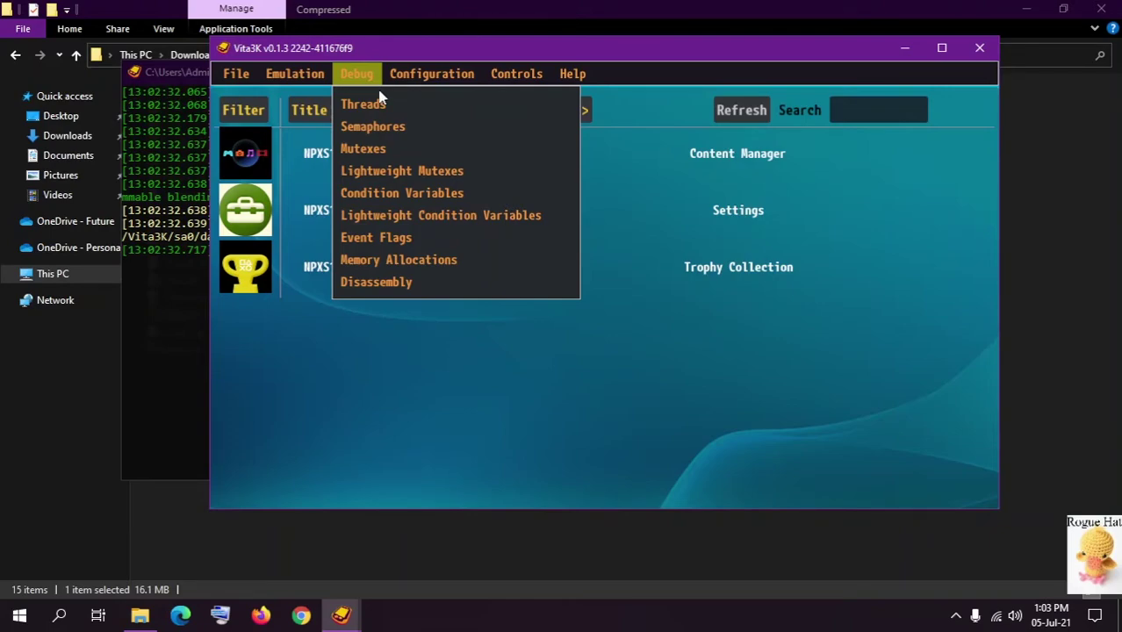
pyautogui.moveTo(439, 77)
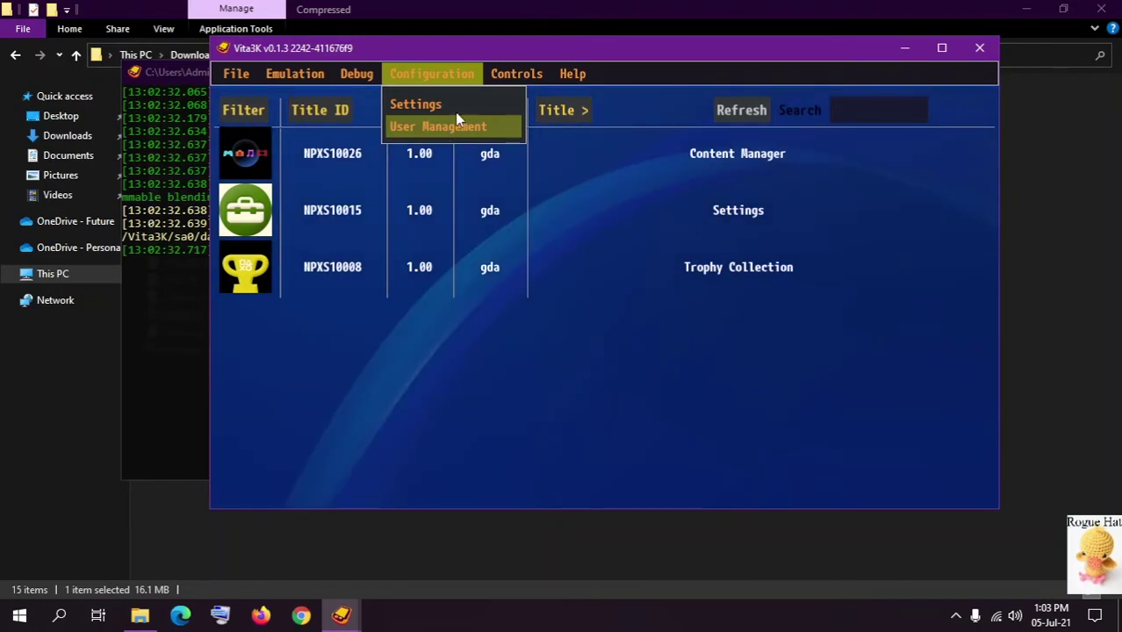
# - Review the emulator's keyboard control assignments and close the list
pyautogui.moveTo(494, 76)
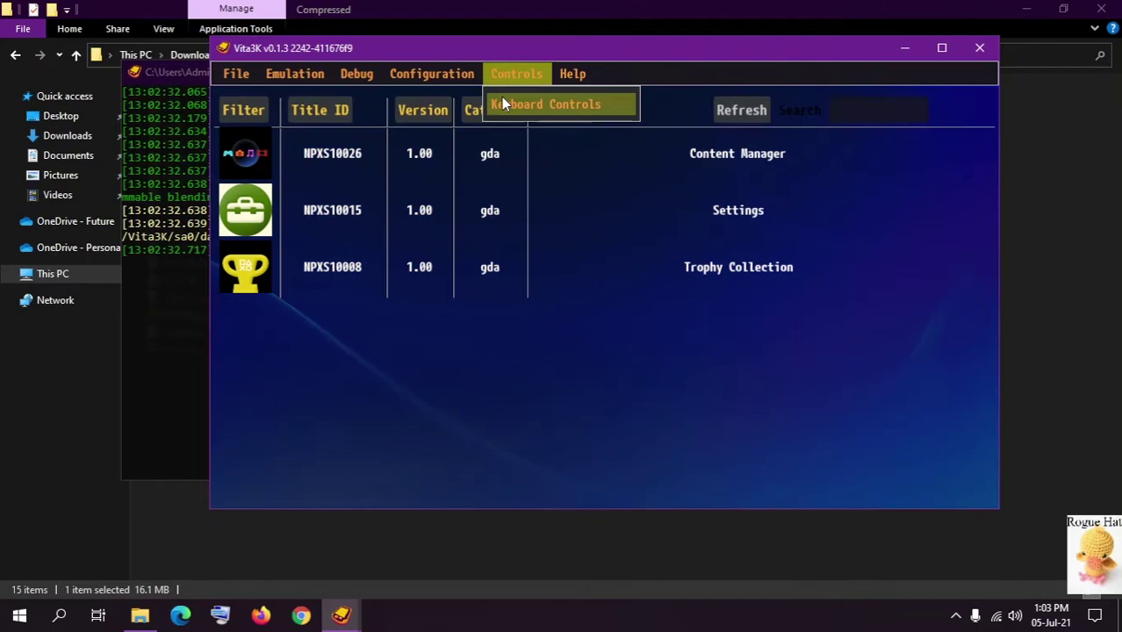
pyautogui.click(503, 101)
pyautogui.scroll(-5, 650, 271)
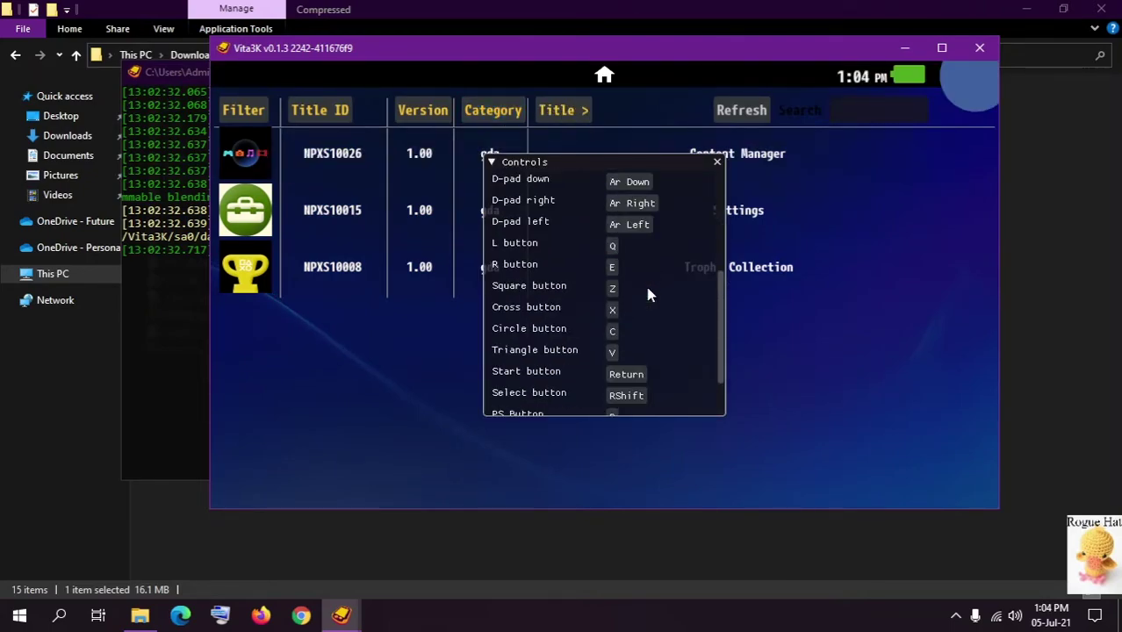
pyautogui.scroll(5, 637, 370)
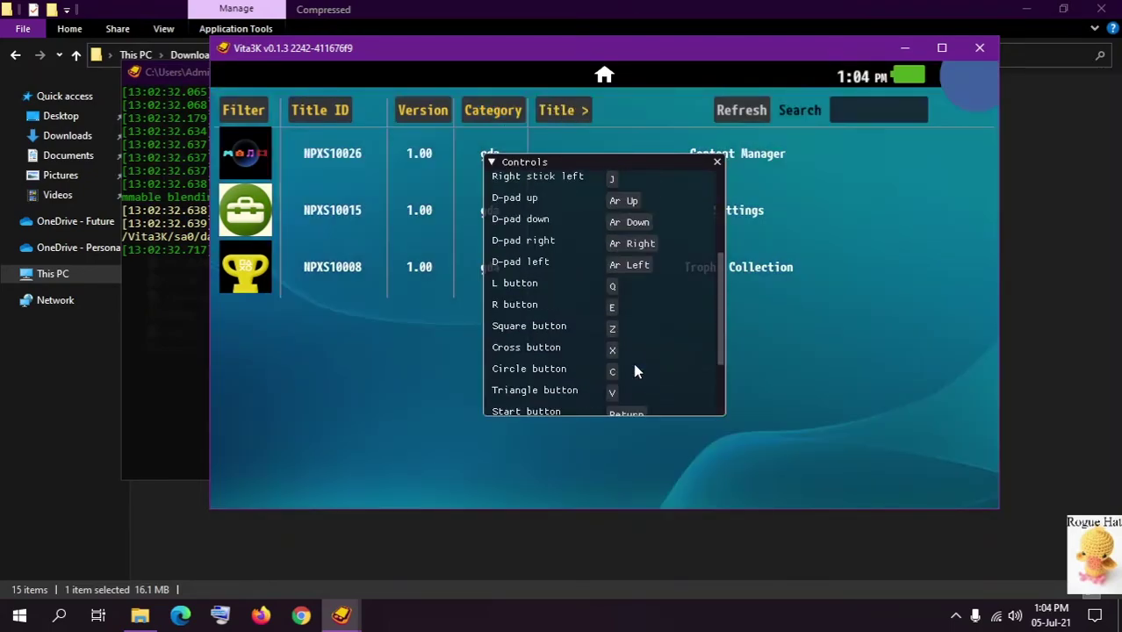
pyautogui.click(718, 163)
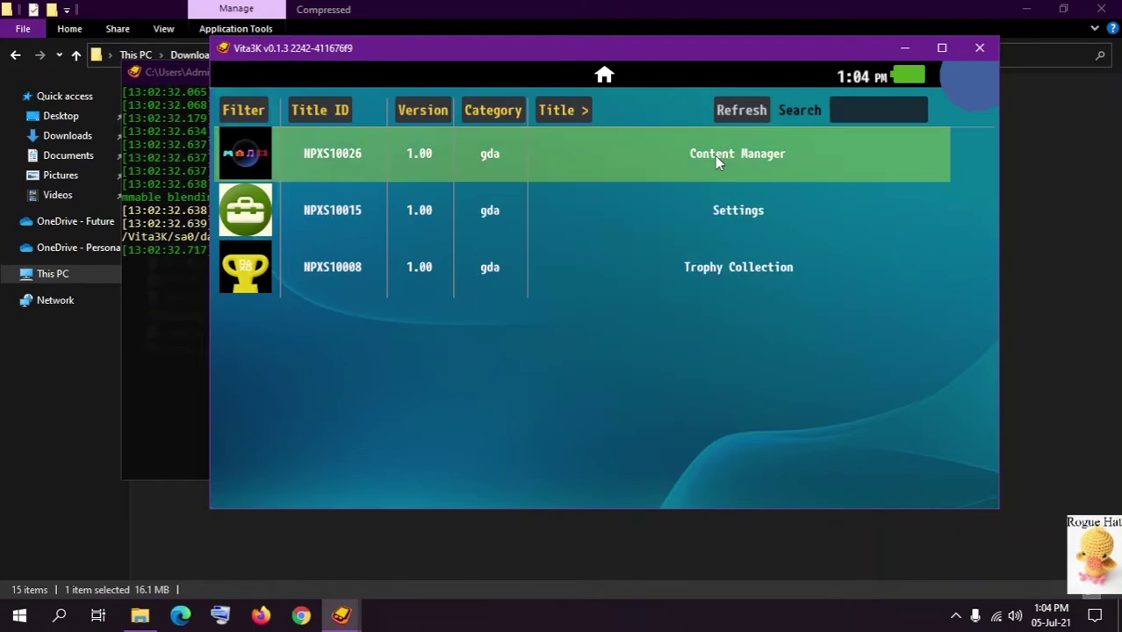
# - Look through the emulator's controls and help commands
pyautogui.moveTo(501, 68)
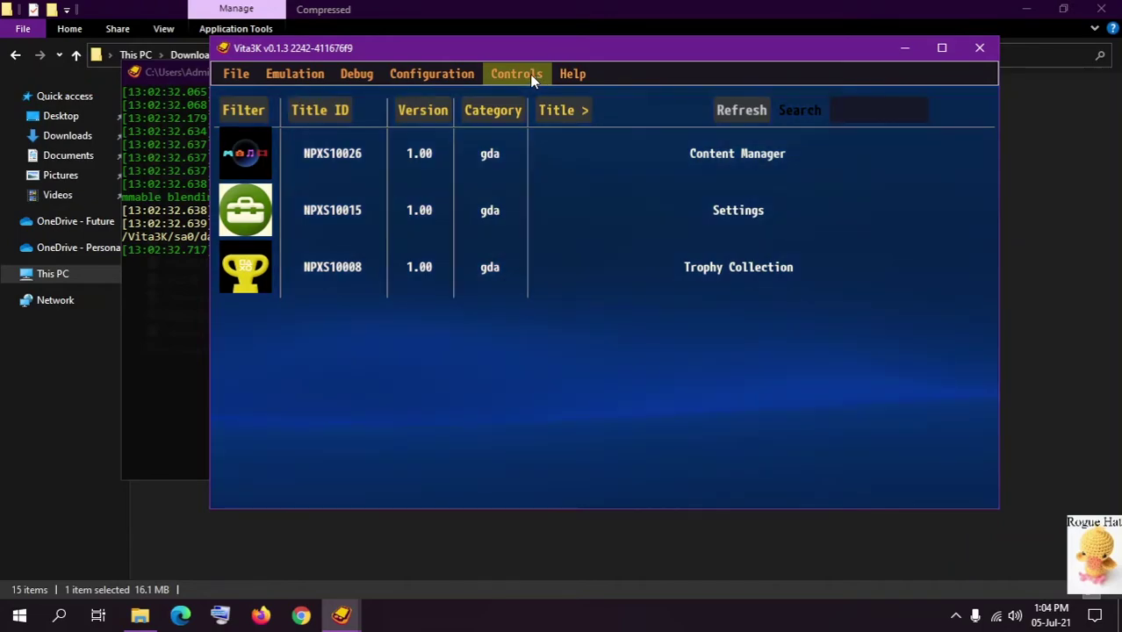
pyautogui.click(529, 73)
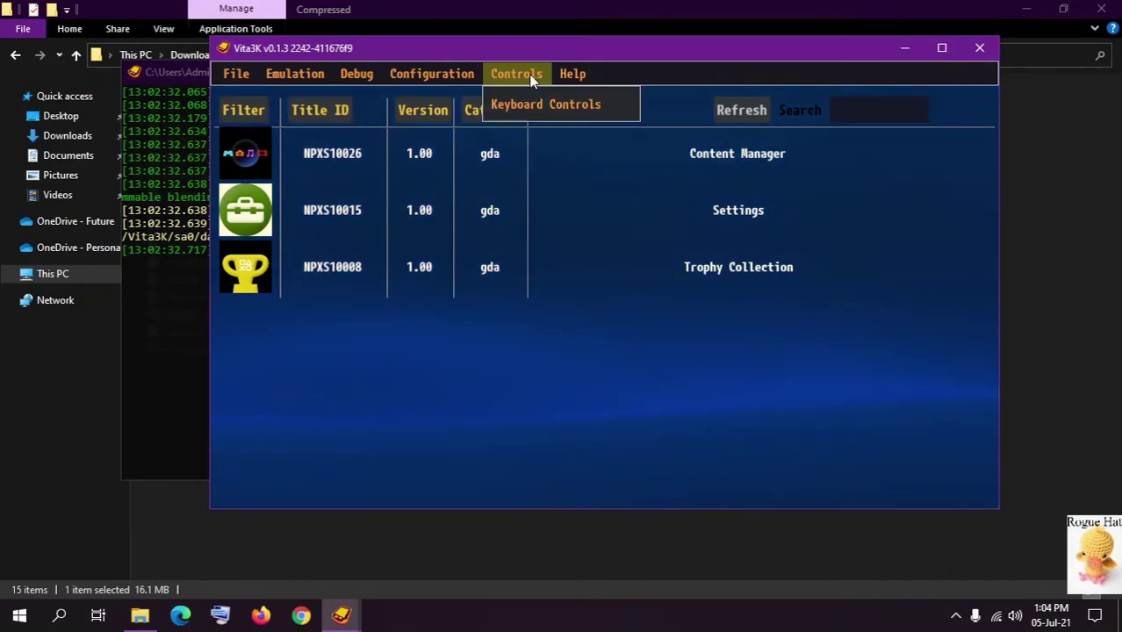
pyautogui.moveTo(573, 70)
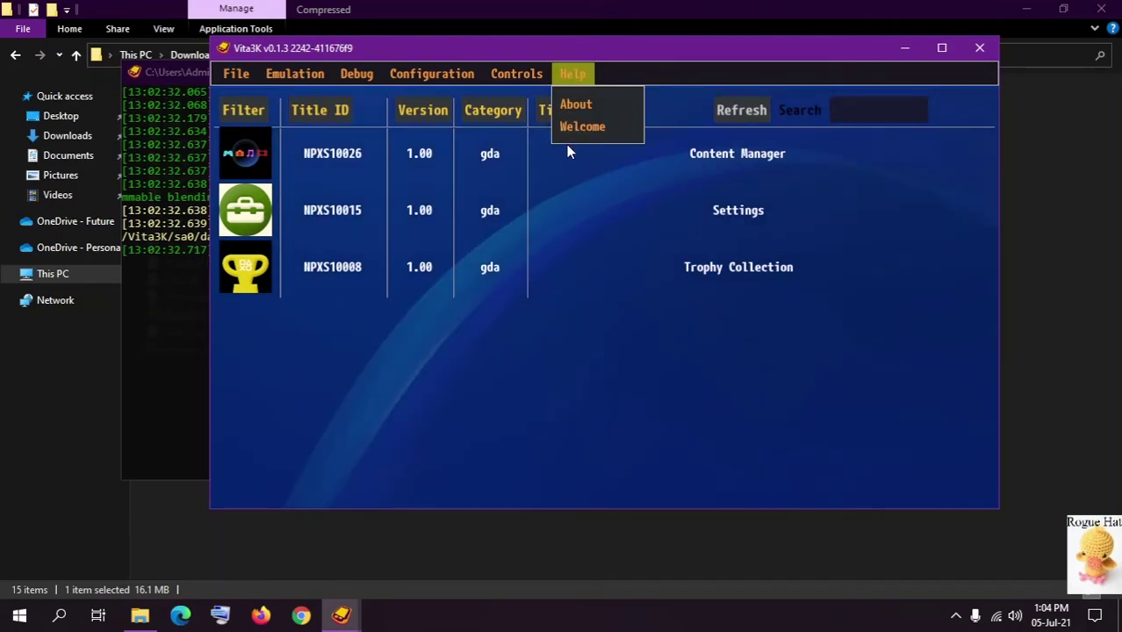
pyautogui.moveTo(522, 70)
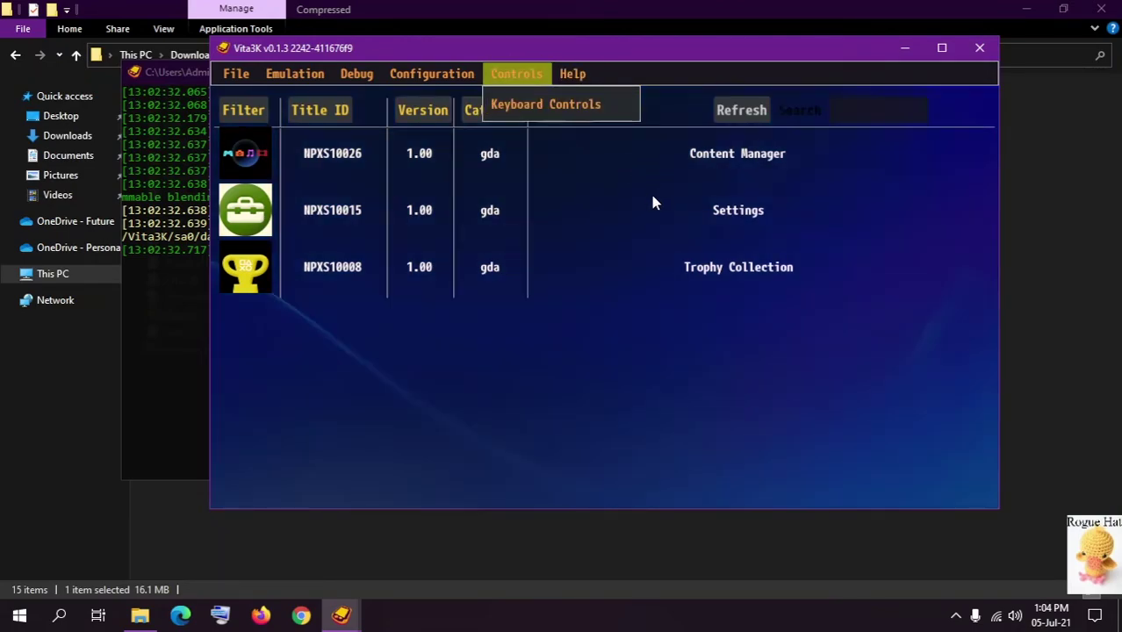
pyautogui.click(506, 288)
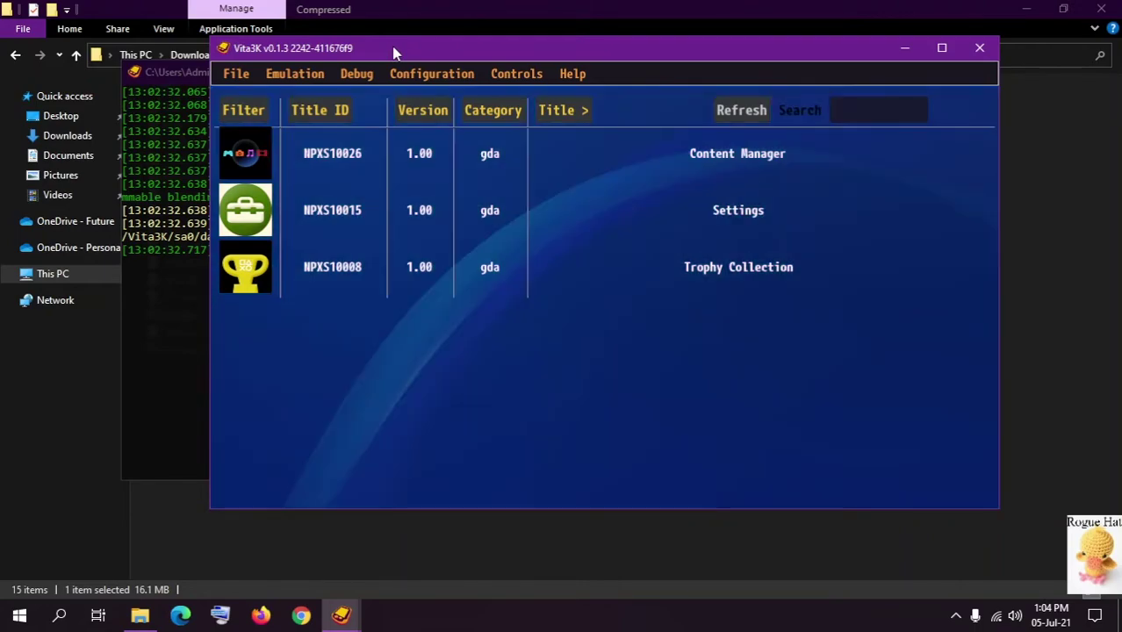
# - Maximize the emulator window, and view the Settings application's start page before exiting it
pyautogui.doubleClick(393, 52)
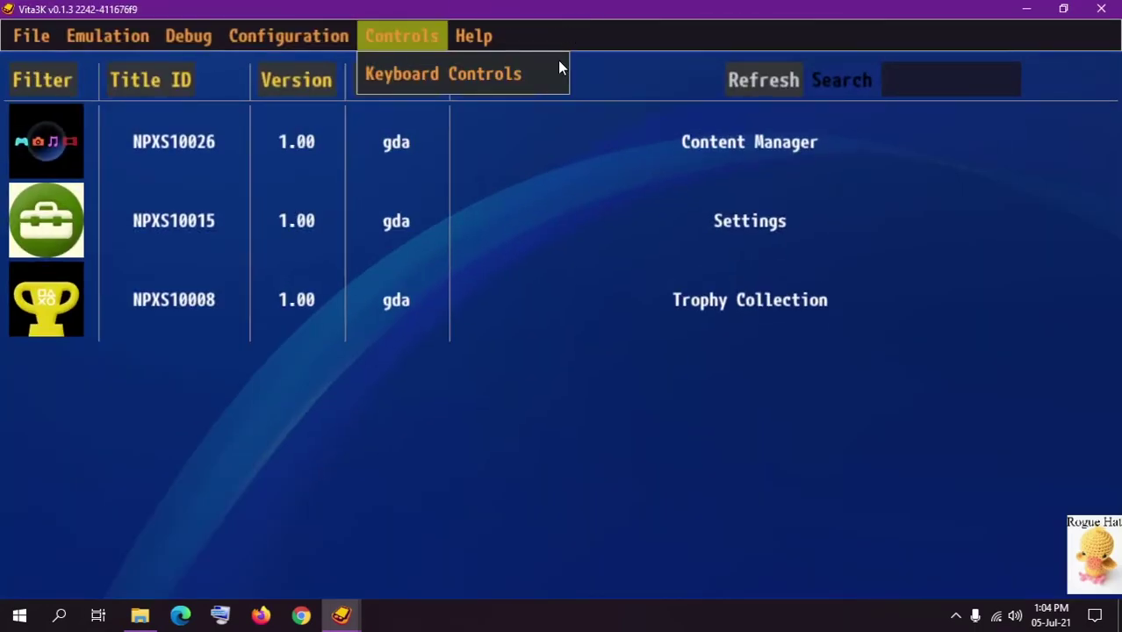
pyautogui.click(680, 222)
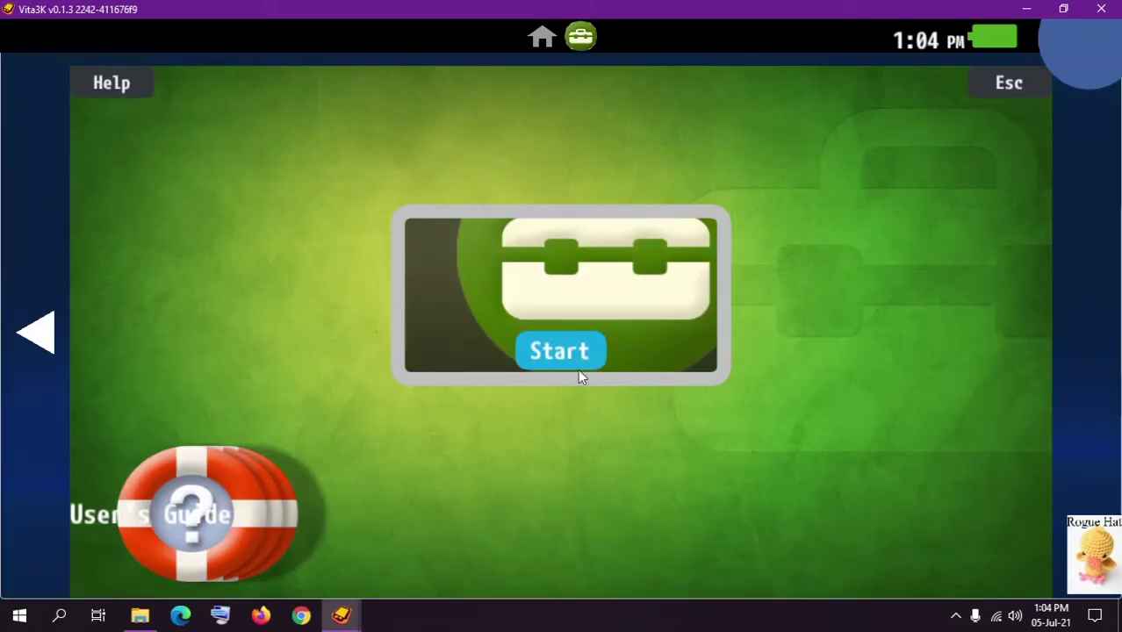
pyautogui.click(985, 81)
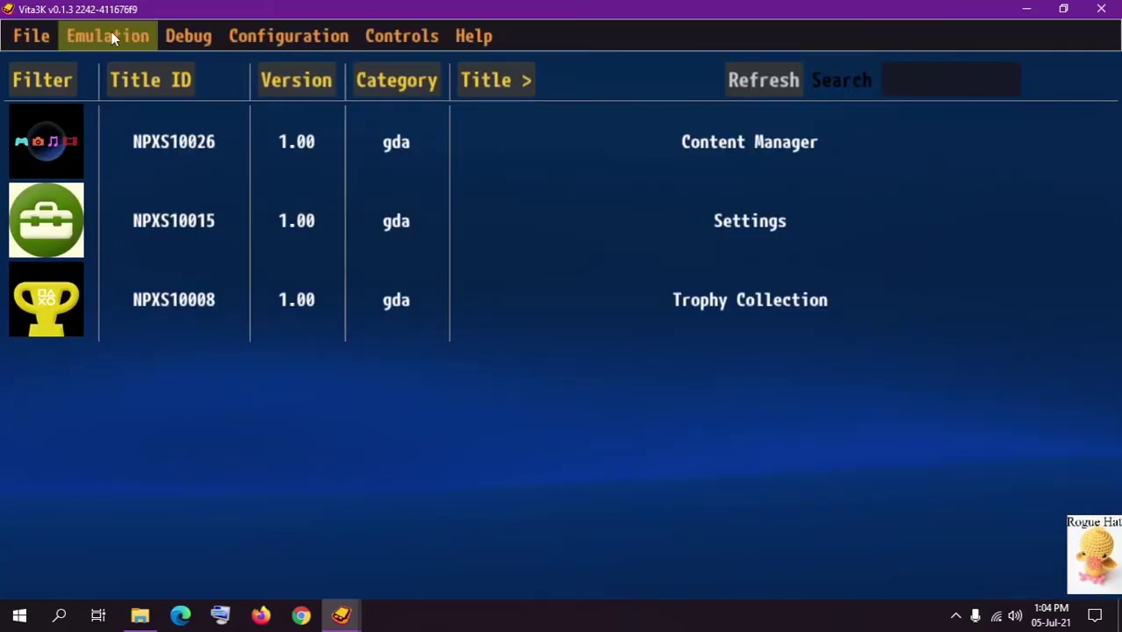
# - View the user management screen and return to the home screen without switching users
pyautogui.click(312, 36)
pyautogui.click(320, 92)
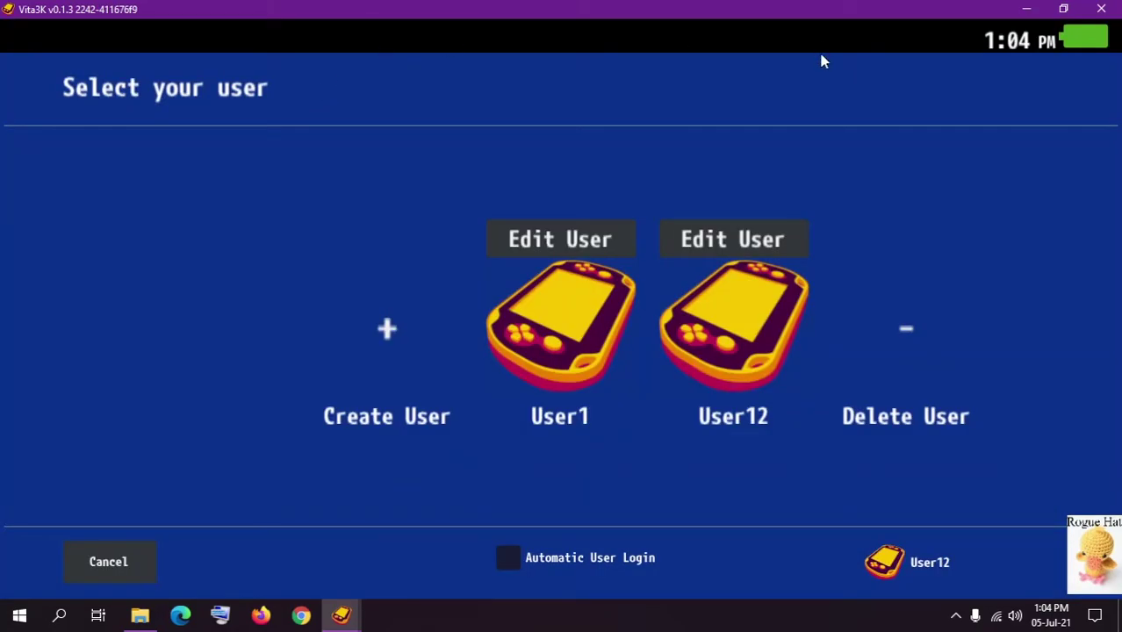
pyautogui.click(116, 564)
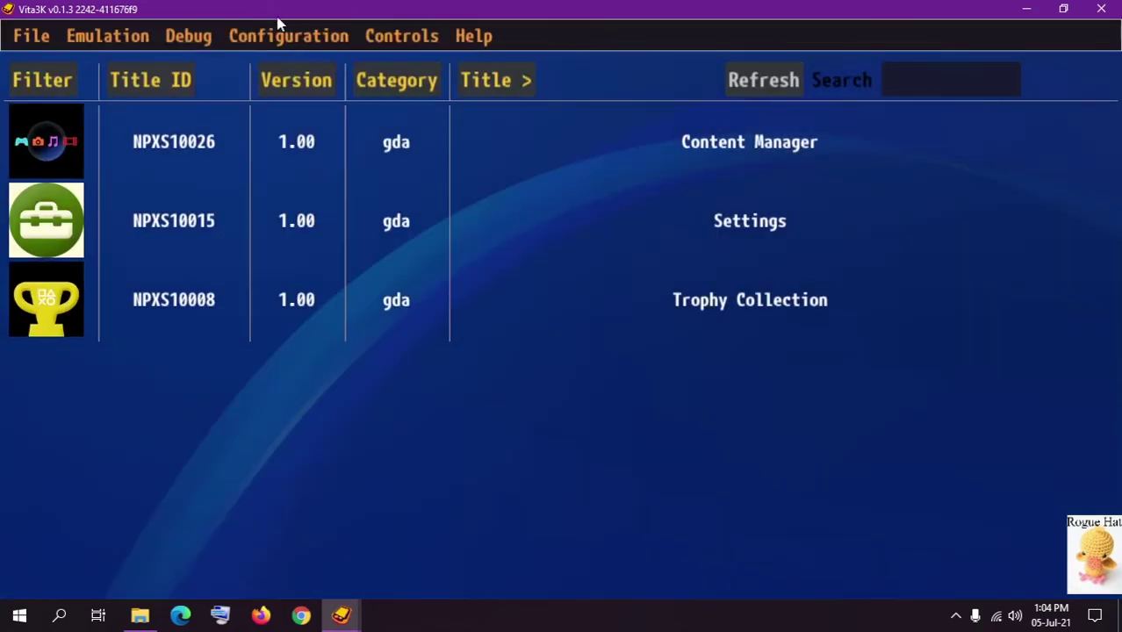
# - Examine the modules list in the emulator's core settings and close the settings
pyautogui.click(289, 35)
pyautogui.click(294, 73)
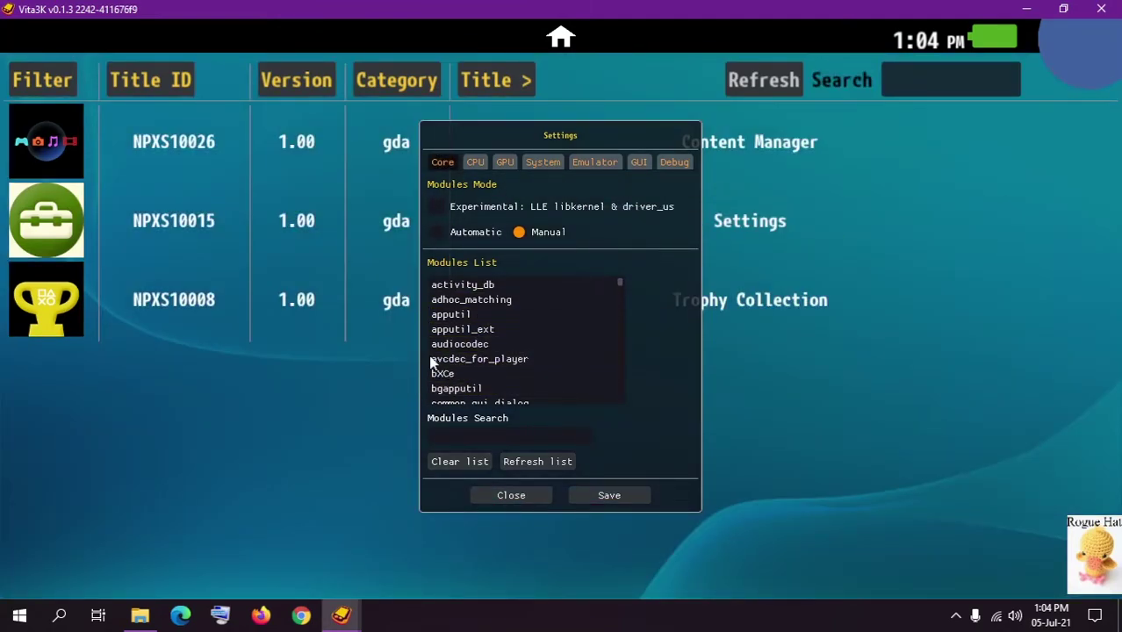
pyautogui.scroll(-5, 492, 342)
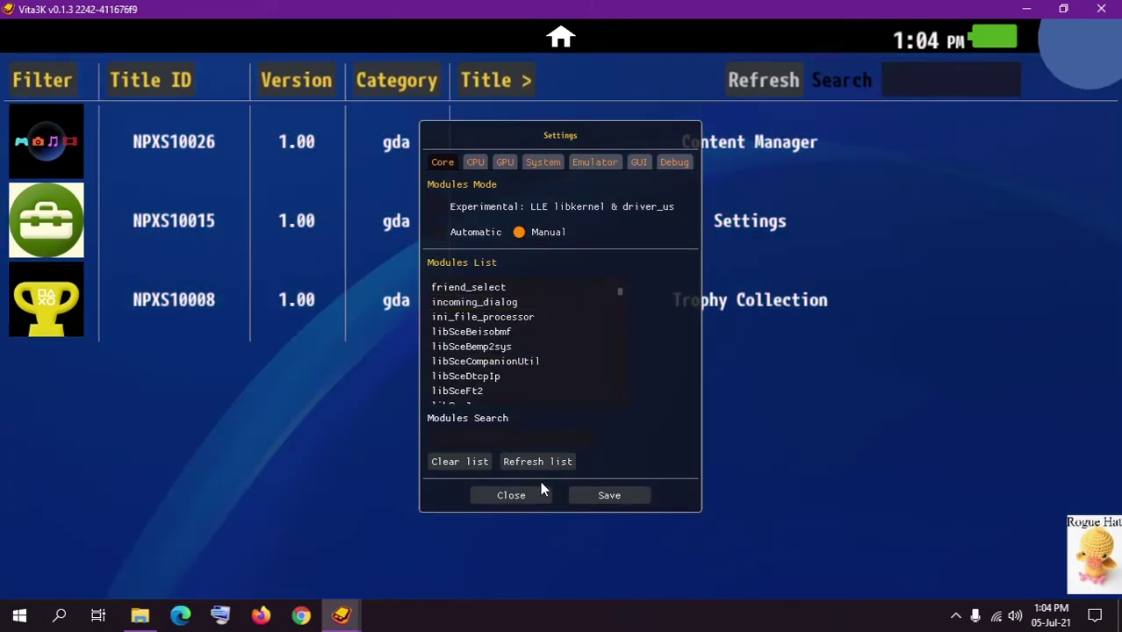
pyautogui.click(530, 495)
# - Look in the Compressed downloads folder for the firmware file PSVUPDAT.PUP, and cancel the firmware installation
pyautogui.moveTo(158, 53)
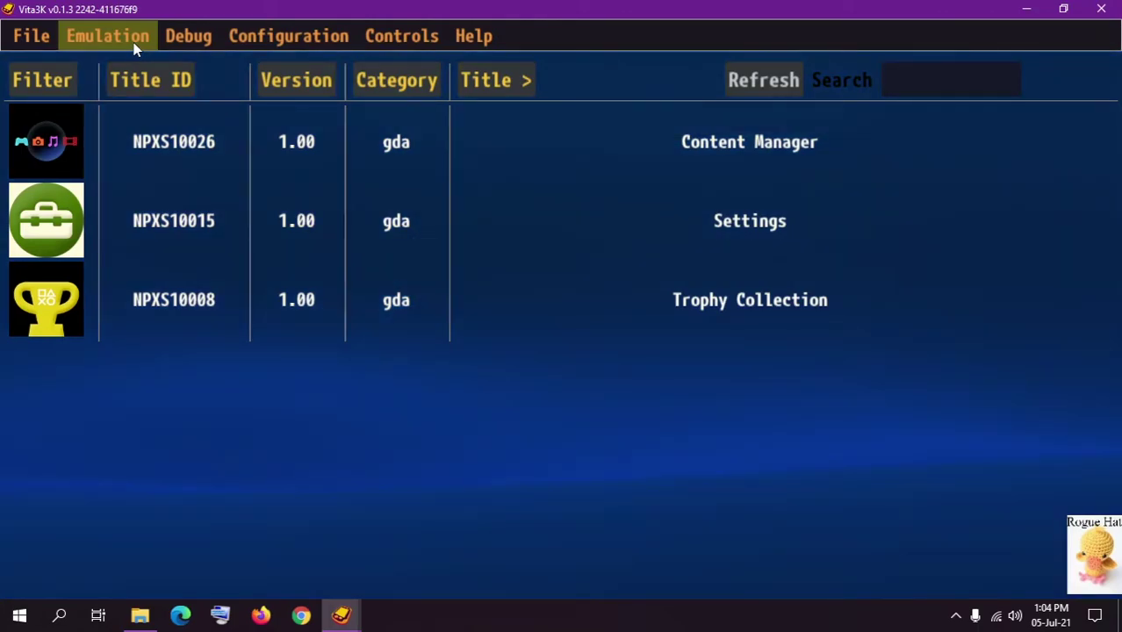
pyautogui.click(32, 36)
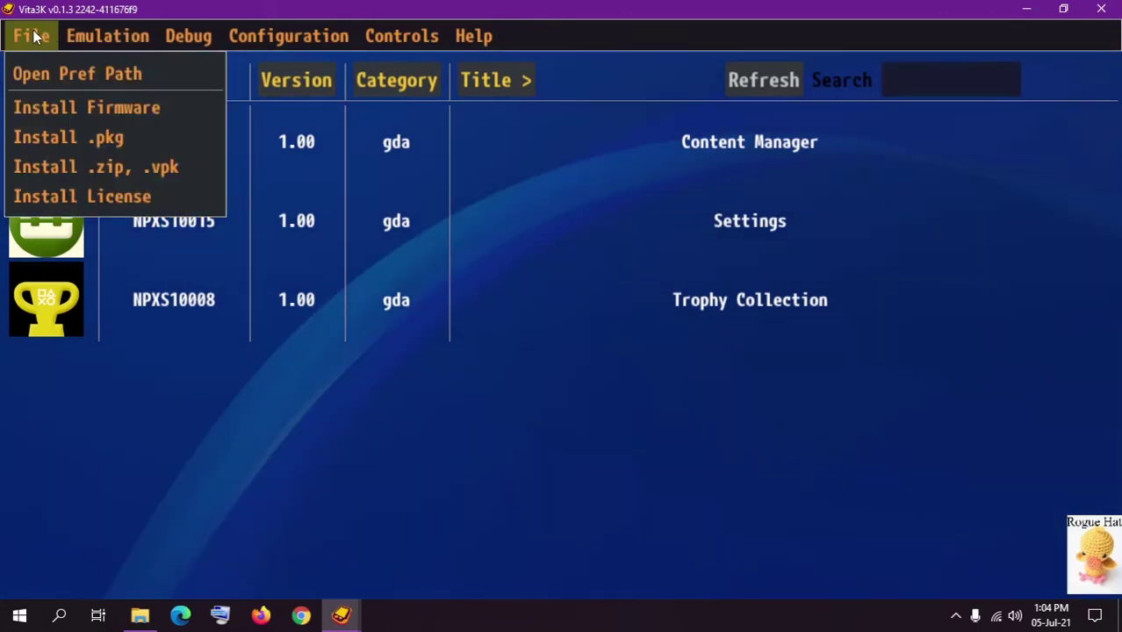
pyautogui.click(93, 106)
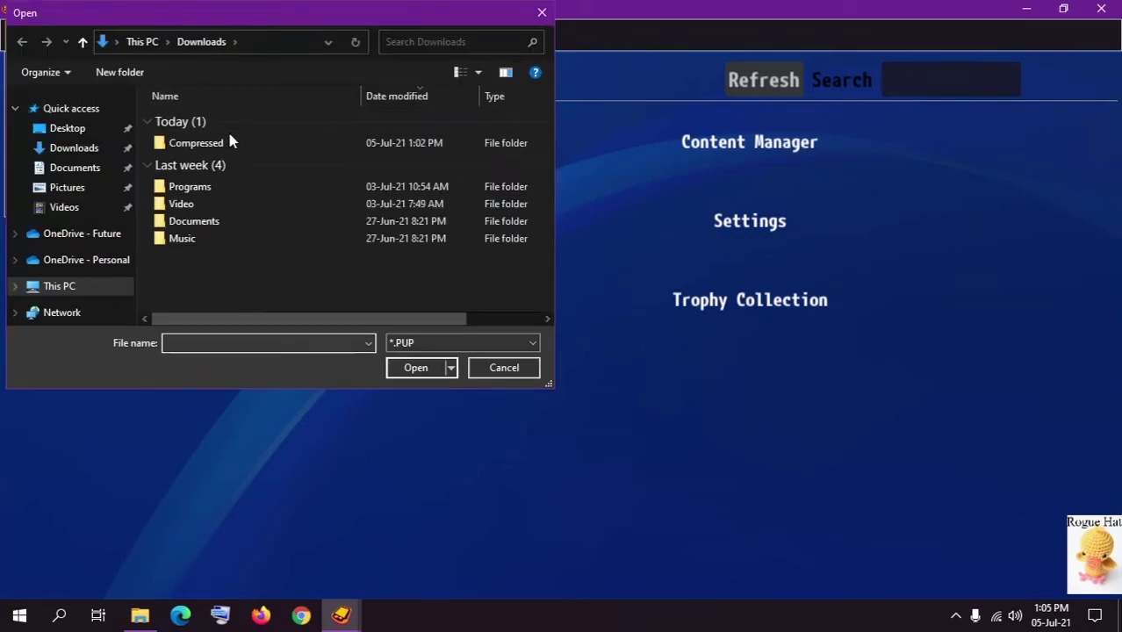
pyautogui.doubleClick(203, 146)
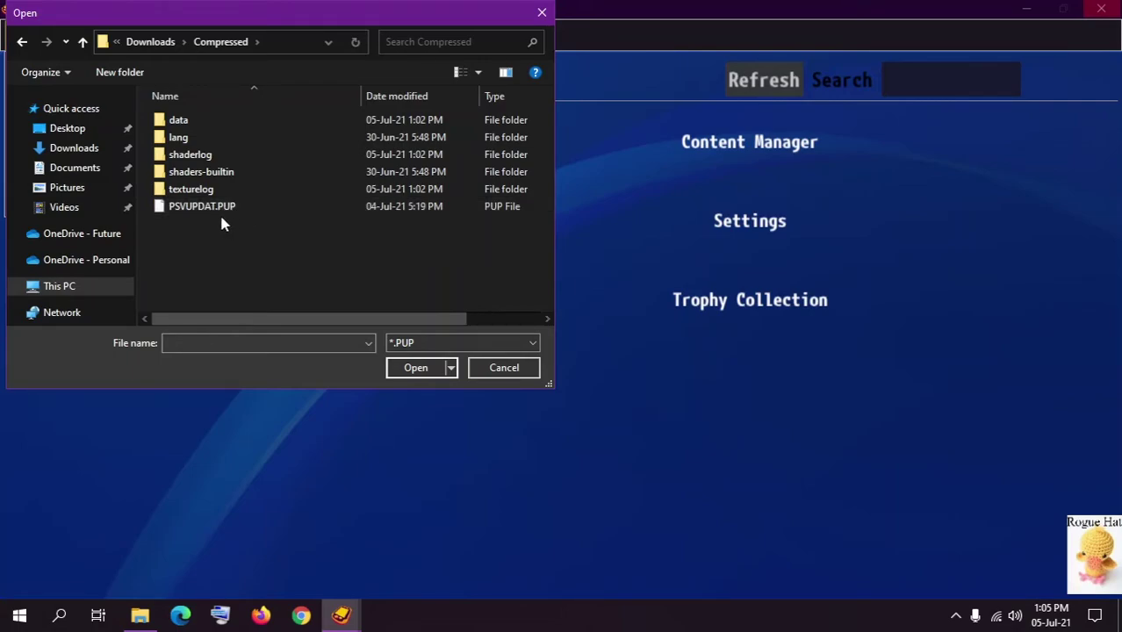
pyautogui.click(507, 367)
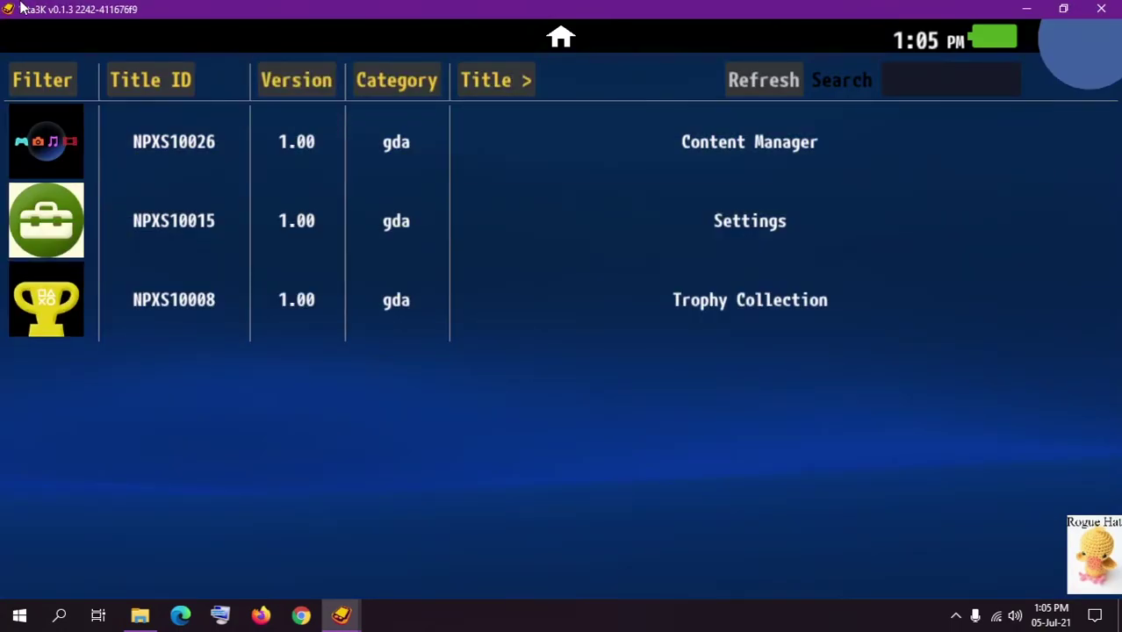
# - Reopen the emulator's core settings, try the Automatic modules mode, and set it back to Manual
pyautogui.moveTo(275, 48)
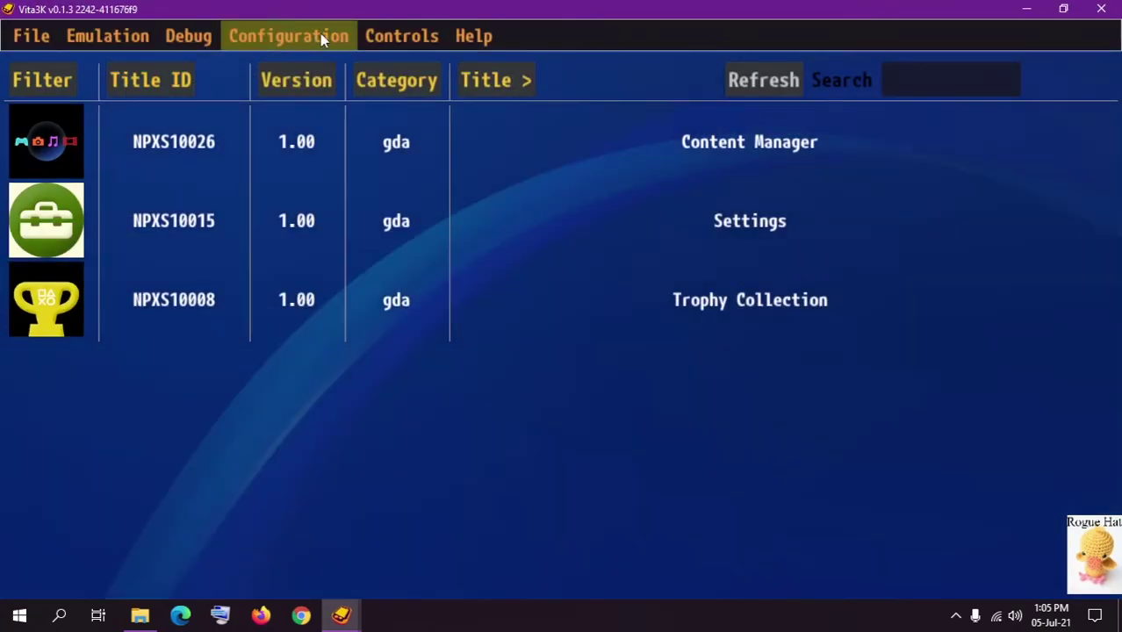
pyautogui.click(318, 38)
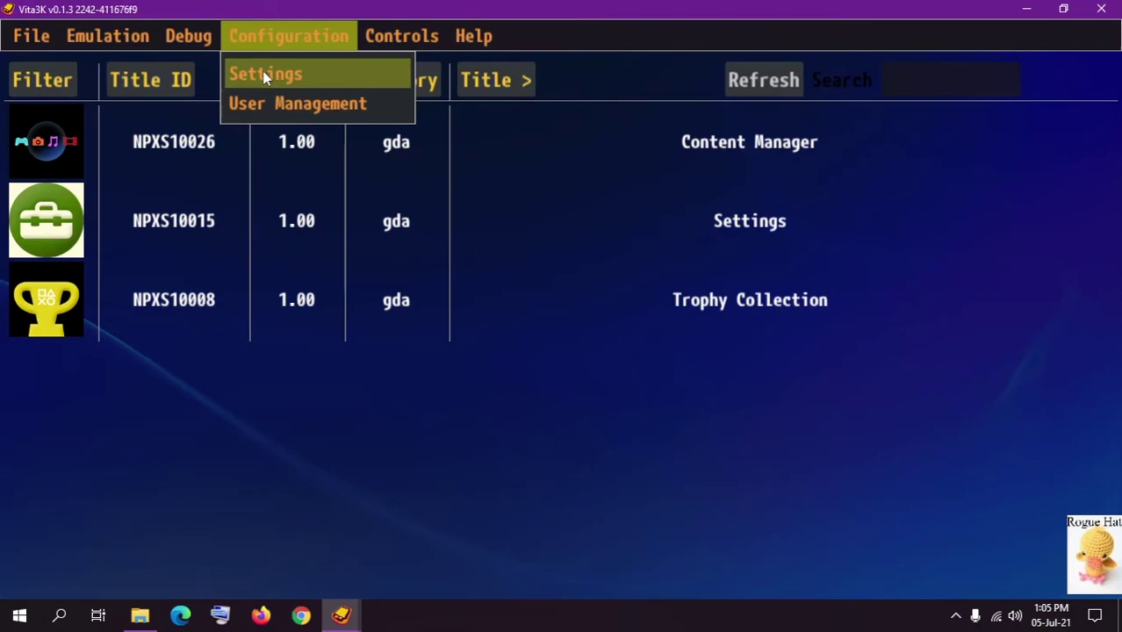
pyautogui.click(266, 75)
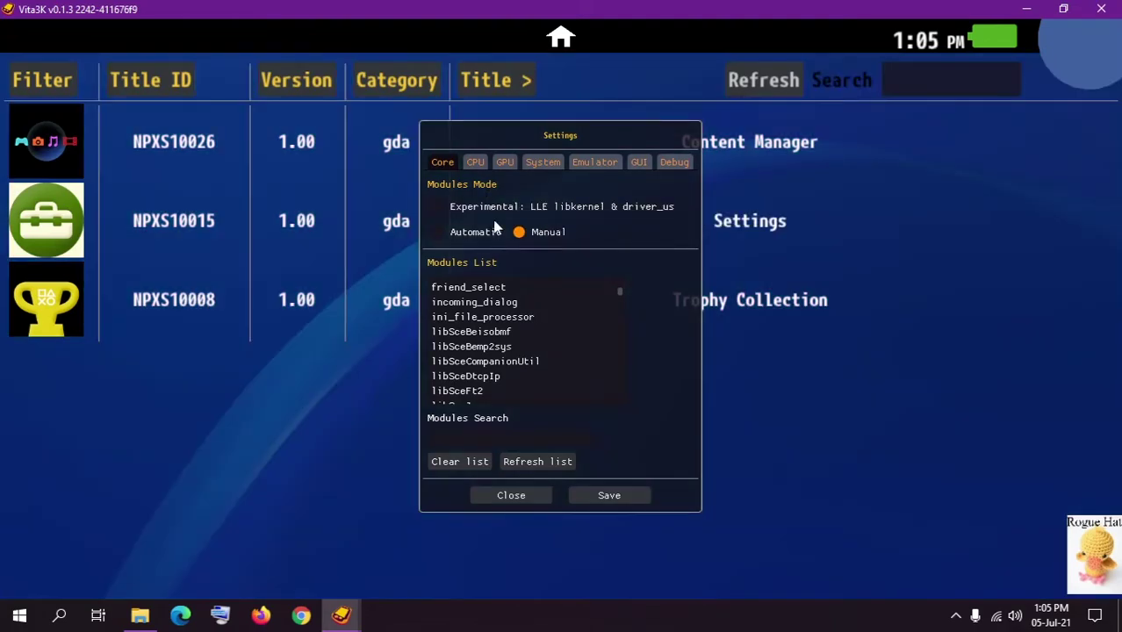
pyautogui.click(472, 235)
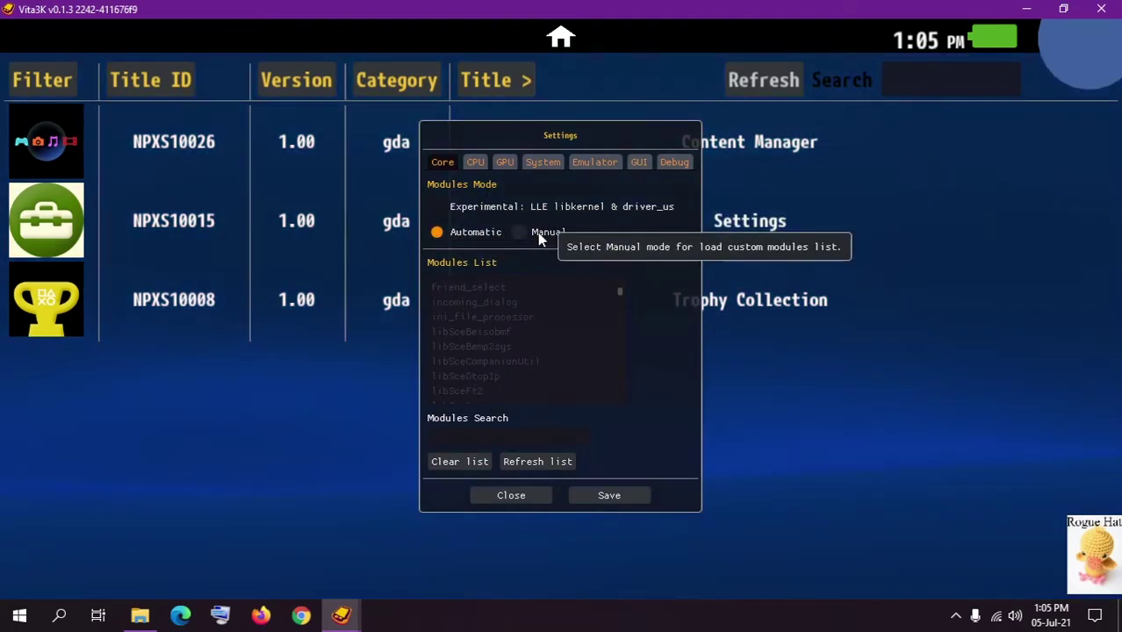
pyautogui.click(522, 233)
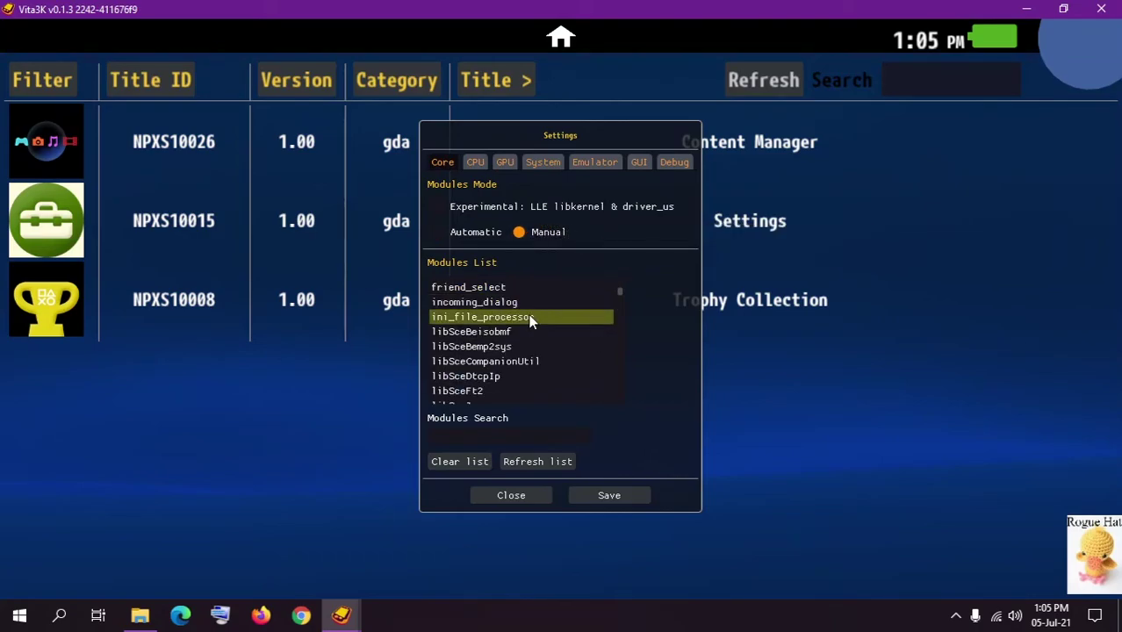
# - Browse the manual modules list and select the apputil module
pyautogui.scroll(-10, 531, 317)
pyautogui.scroll(-15, 527, 316)
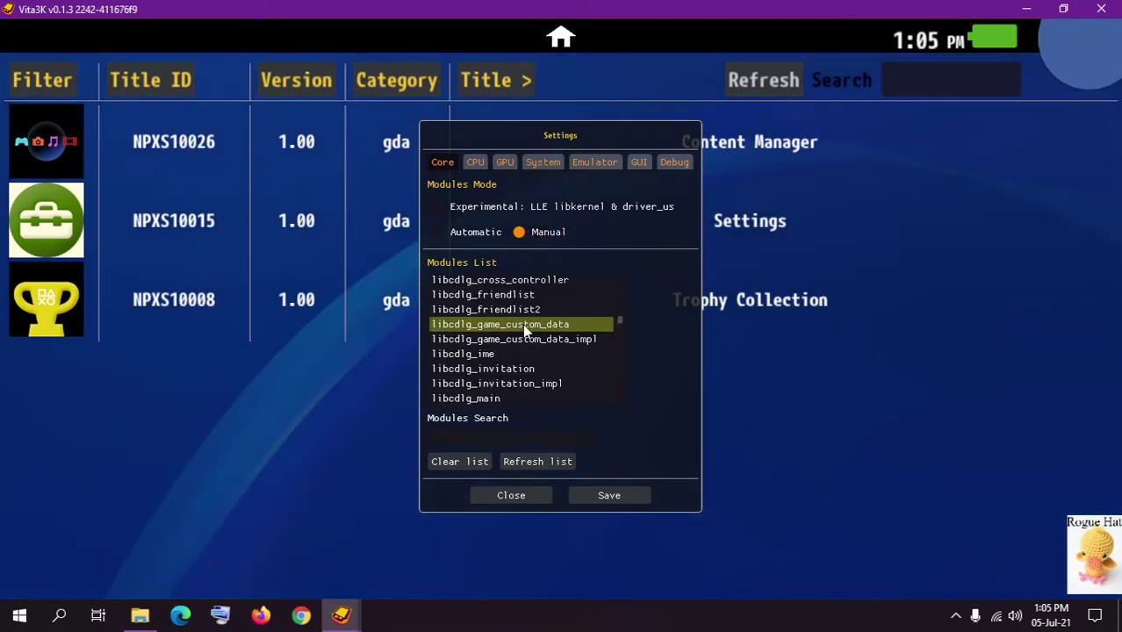
pyautogui.scroll(12, 522, 323)
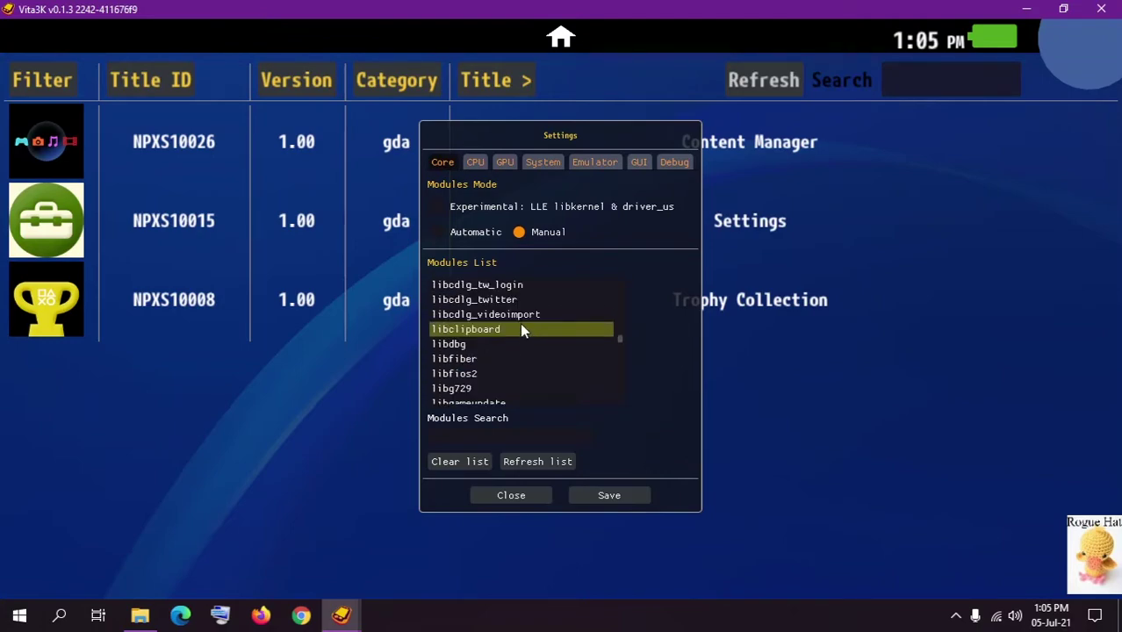
pyautogui.scroll(10, 521, 324)
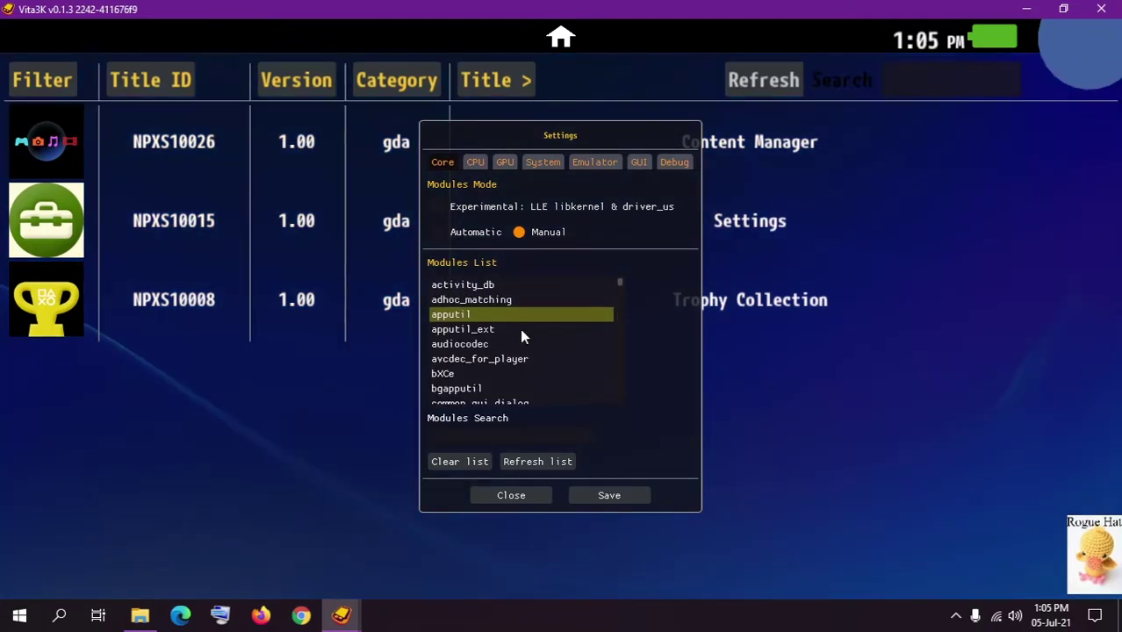
pyautogui.scroll(-2, 520, 325)
pyautogui.scroll(2, 520, 325)
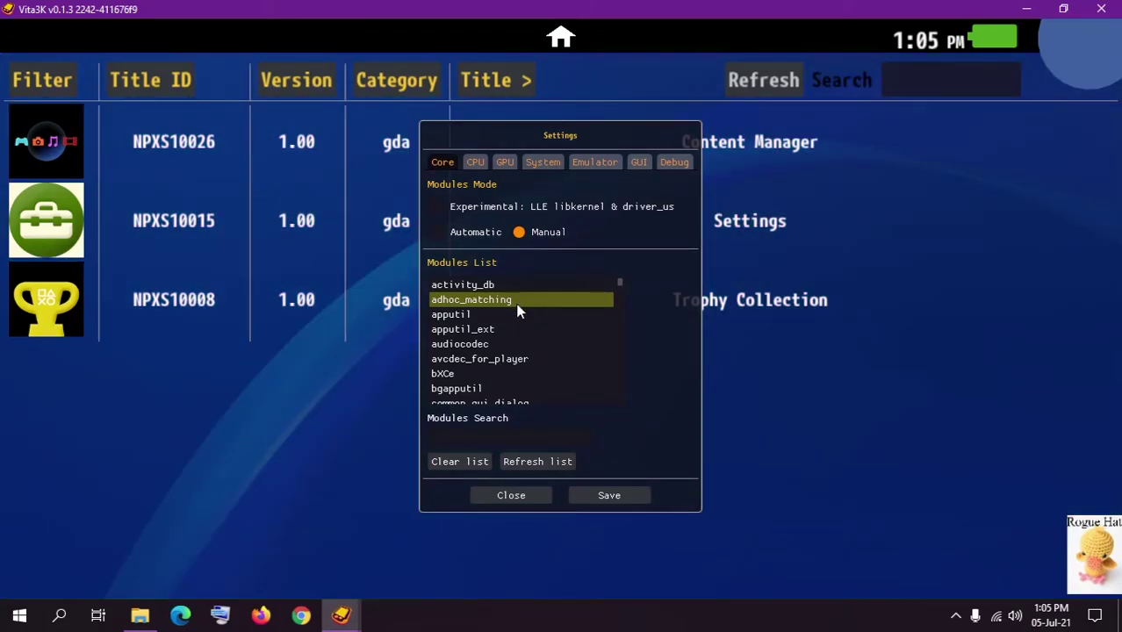
pyautogui.click(513, 314)
pyautogui.click(522, 303)
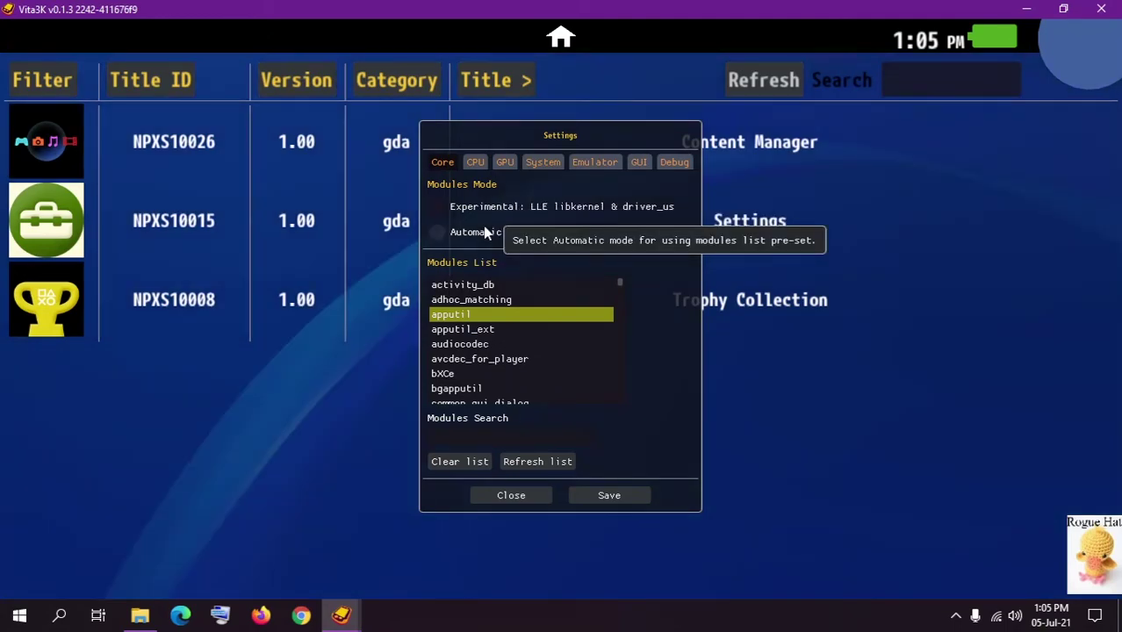
# - Set the modules mode to Automatic, with the experimental LLE libkernel & driver_us option off
pyautogui.click(483, 228)
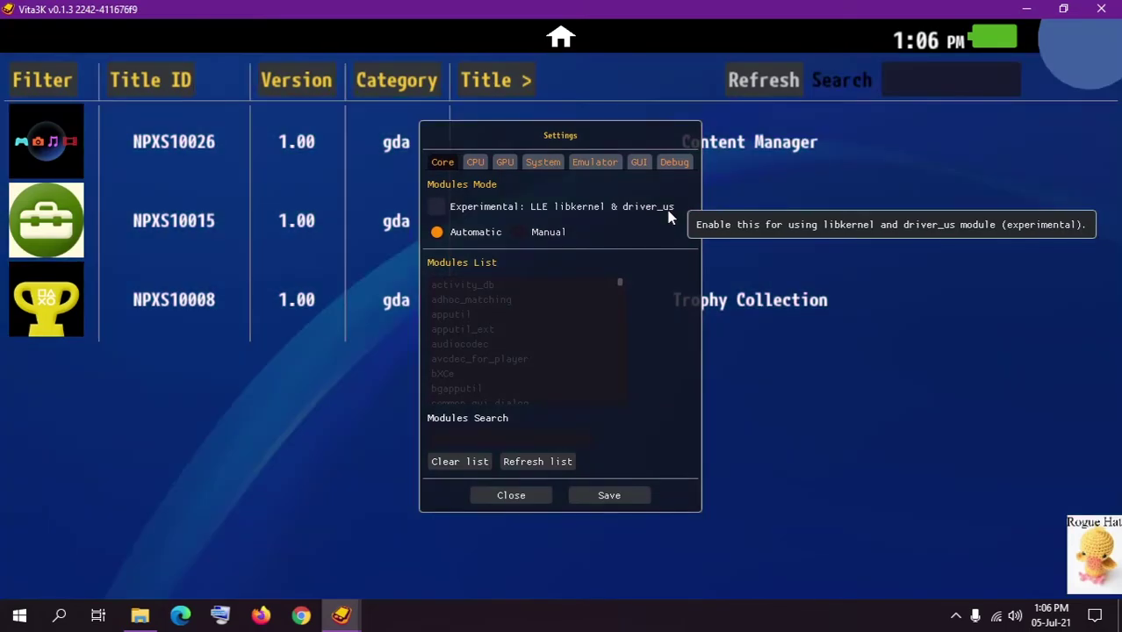
pyautogui.click(669, 217)
pyautogui.click(506, 209)
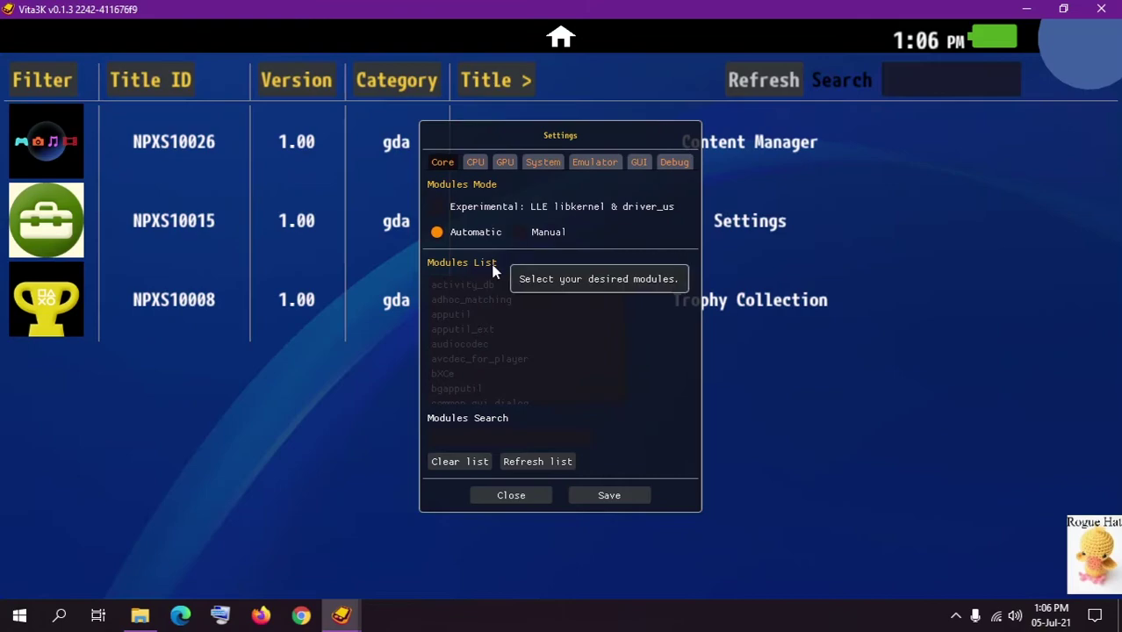
# - Open the CPU settings, look at the available CPU backends, and try the Unicorn backend
pyautogui.click(474, 163)
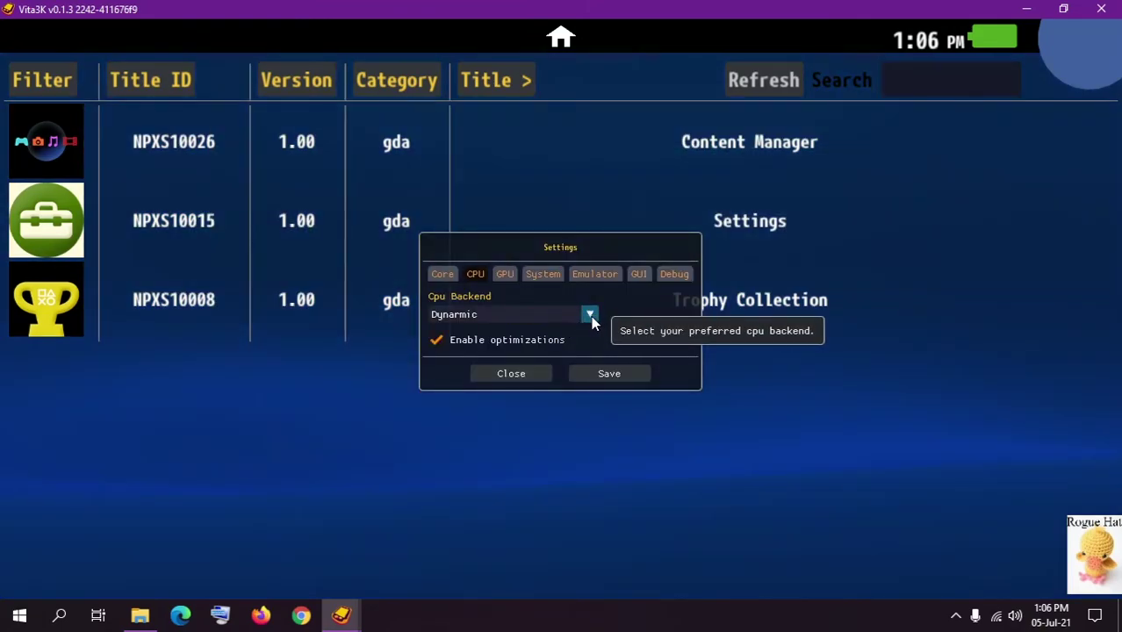
pyautogui.click(565, 323)
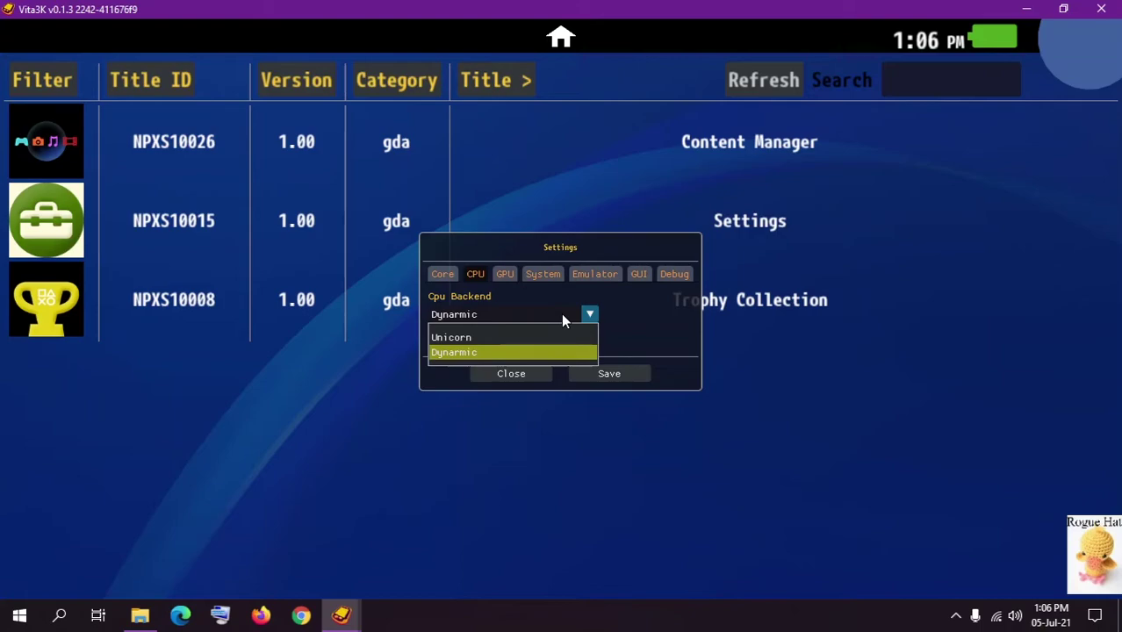
pyautogui.click(665, 321)
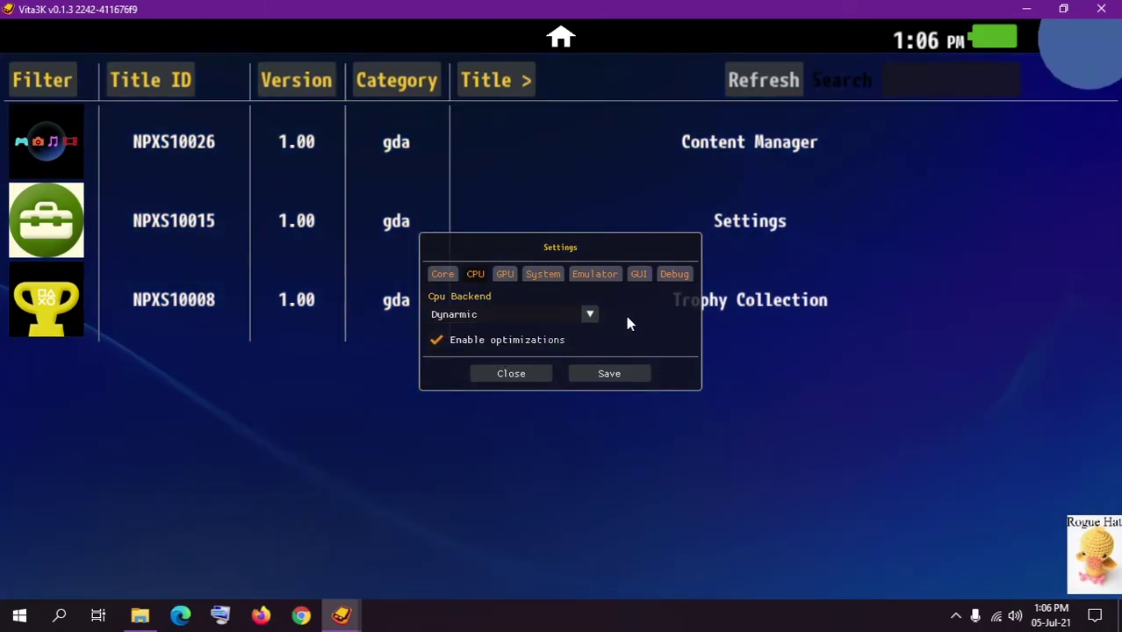
pyautogui.click(548, 314)
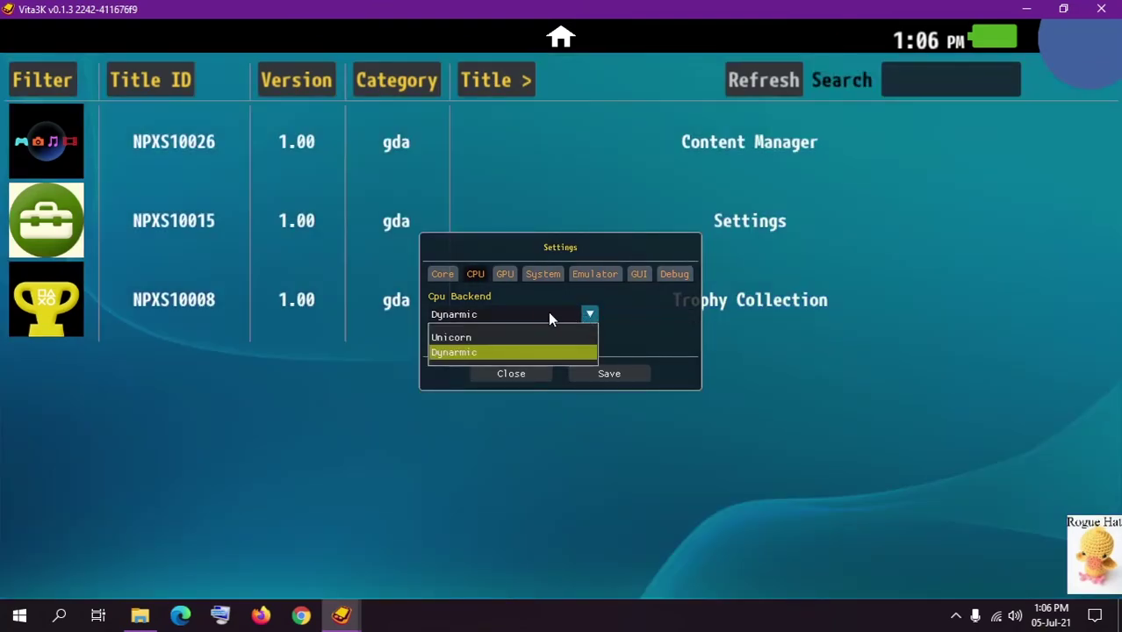
pyautogui.click(521, 335)
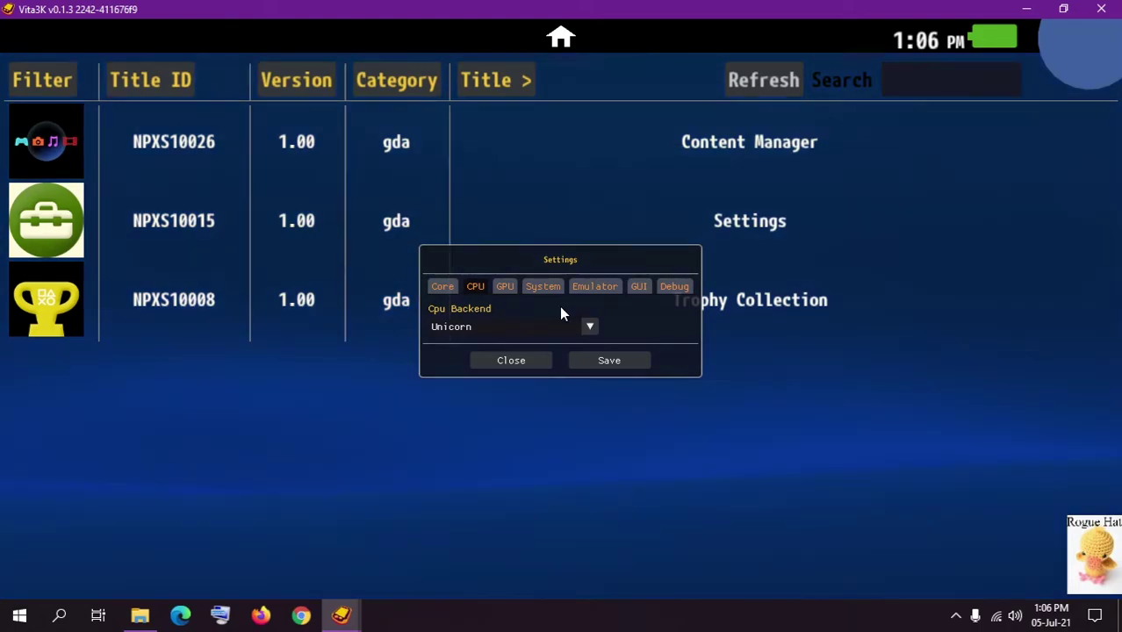
pyautogui.click(565, 326)
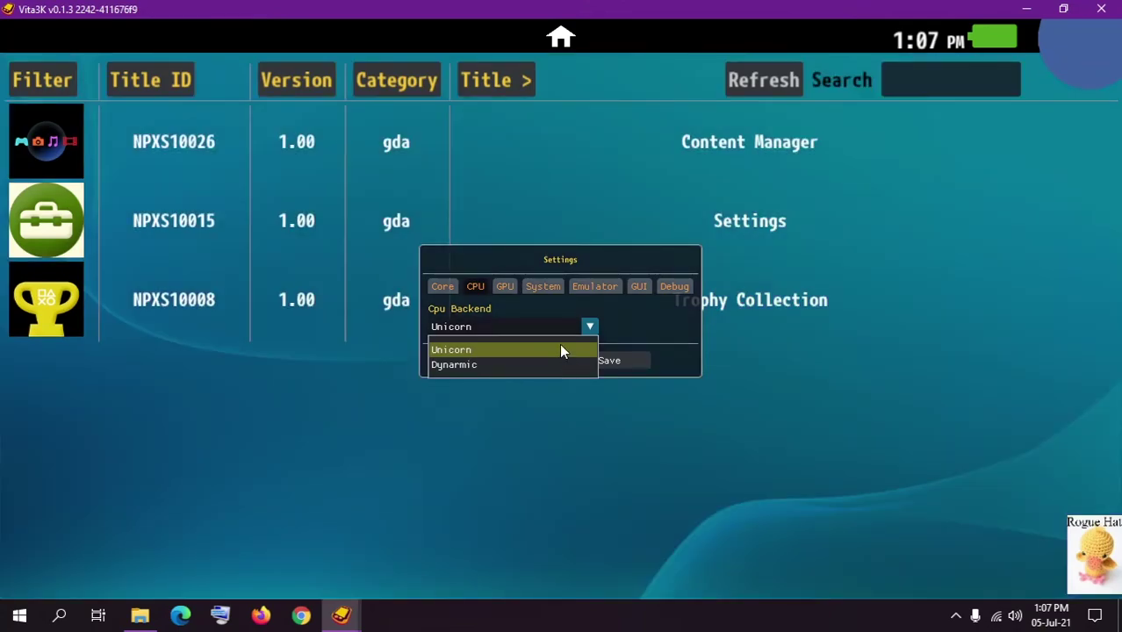
pyautogui.click(560, 350)
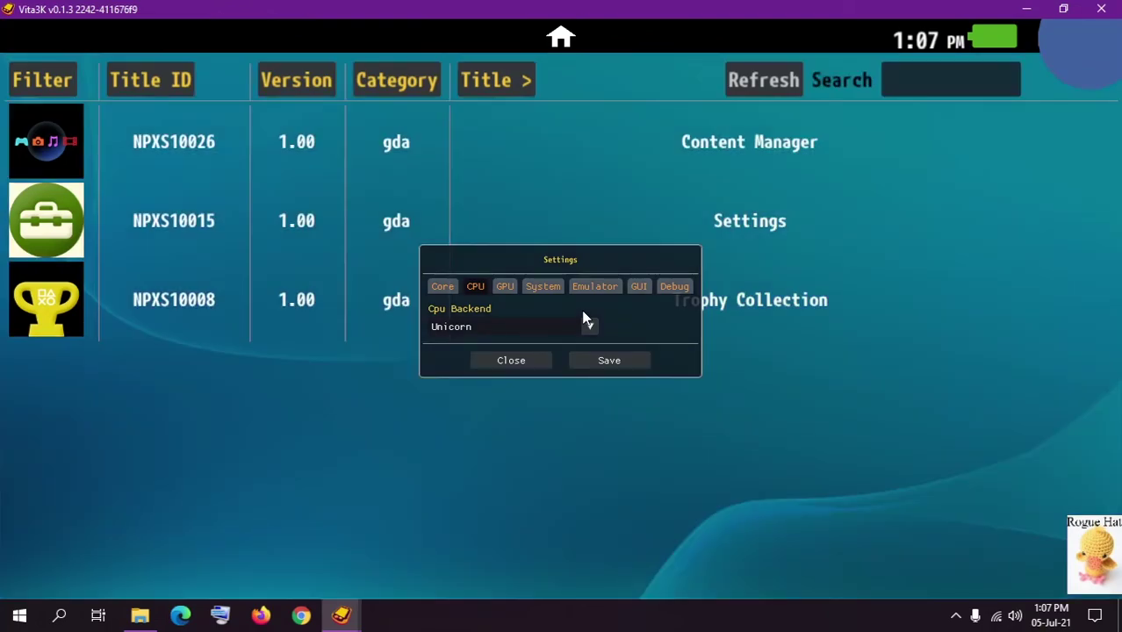
pyautogui.click(590, 325)
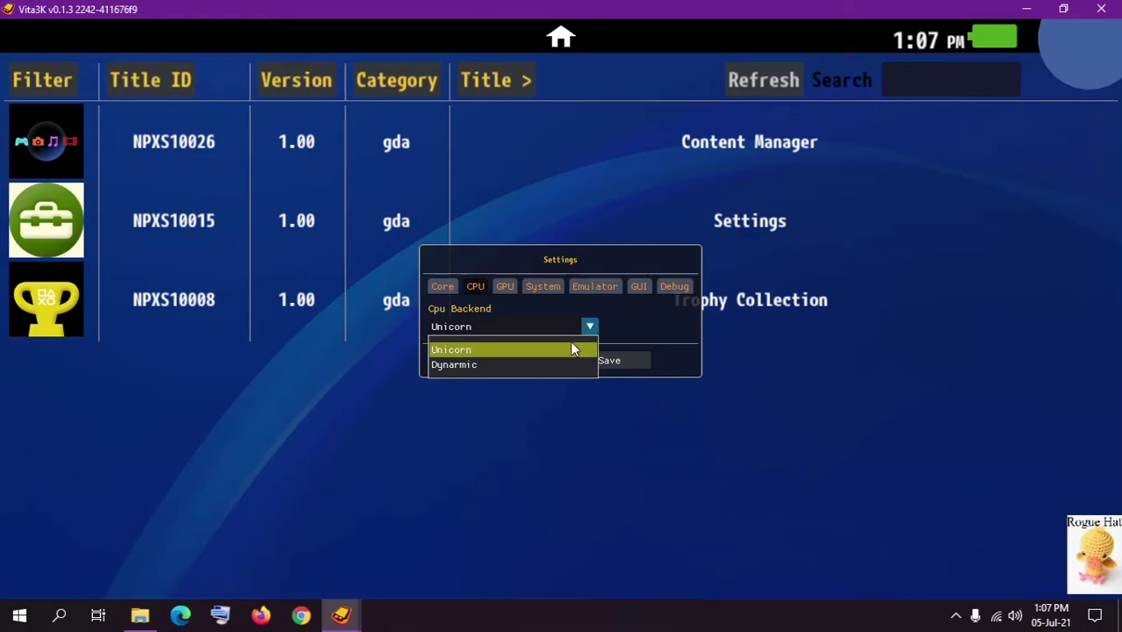
pyautogui.click(580, 324)
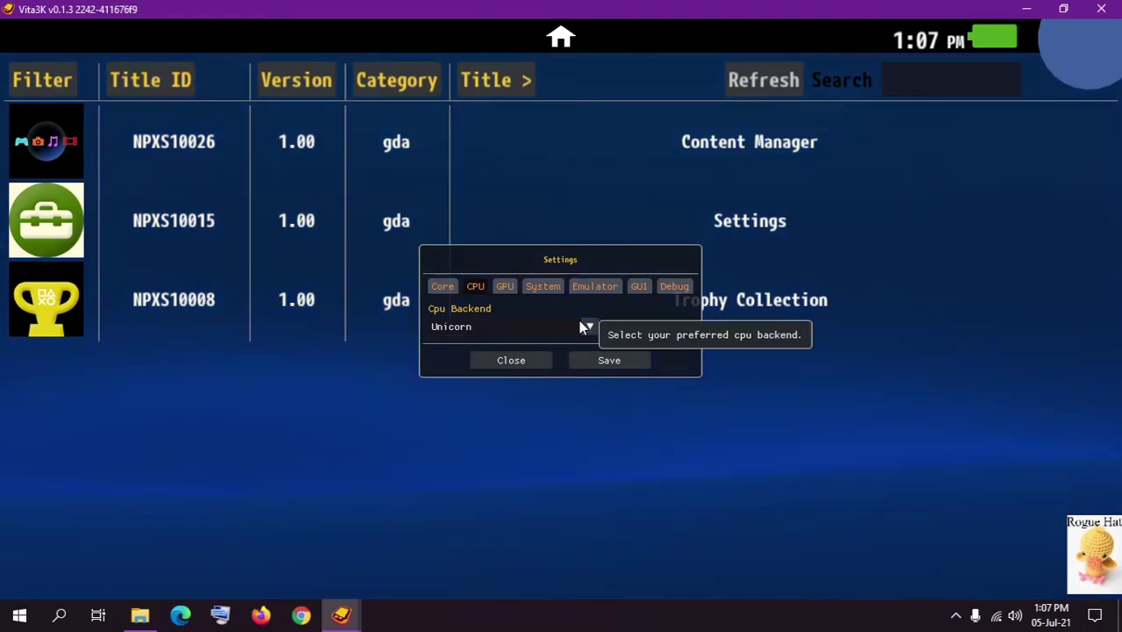
# - Set the CPU backend to Dynarmic and close the backend list
pyautogui.click(583, 326)
pyautogui.click(560, 364)
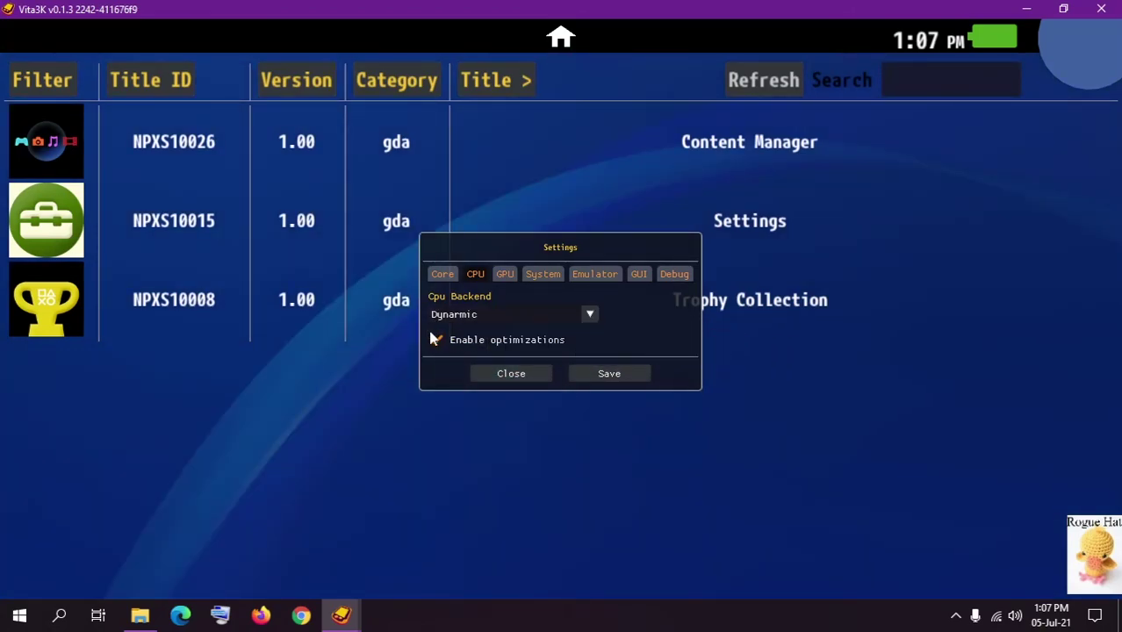
pyautogui.click(552, 318)
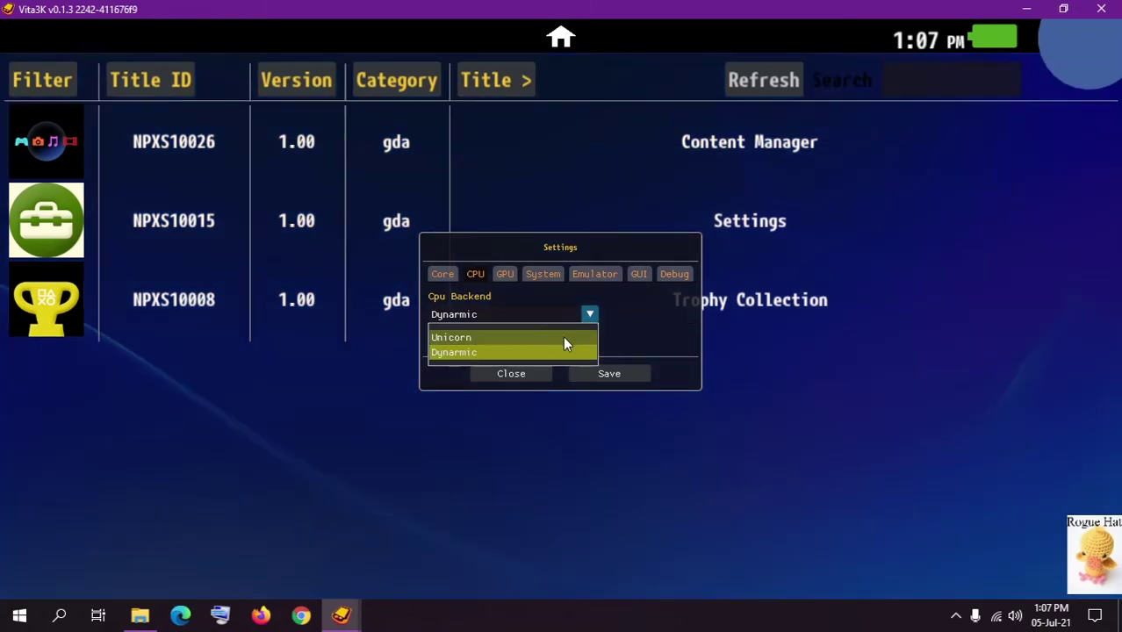
pyautogui.click(600, 328)
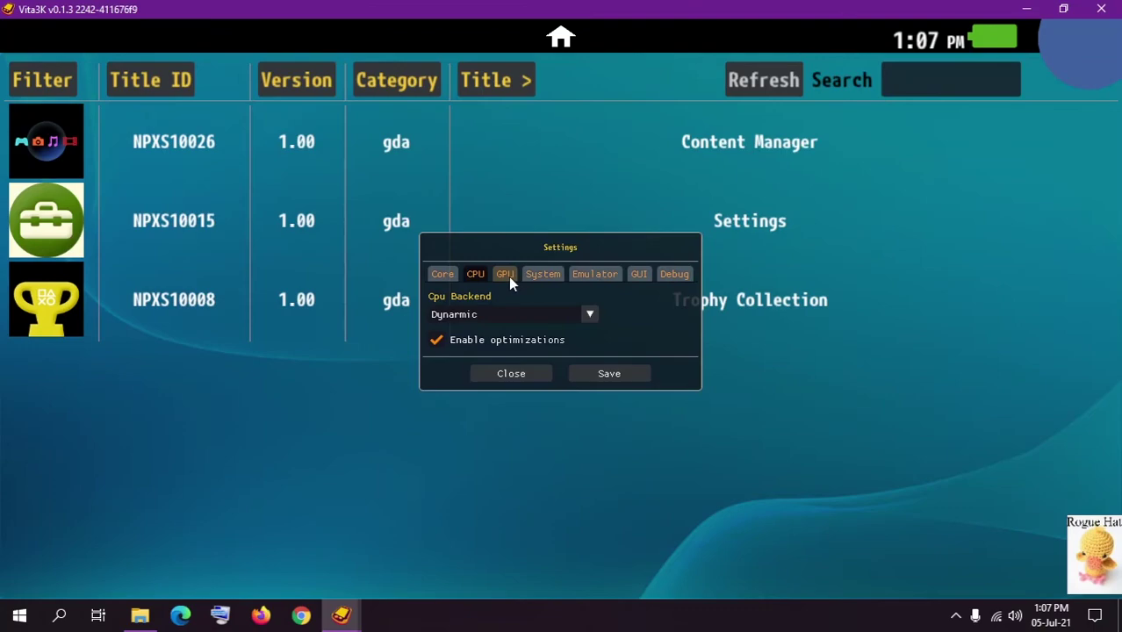
# - Enable Use Spir-V shader in the GPU settings, and switch the Emulated Console PS TV mode on and back off in the system settings
pyautogui.click(508, 277)
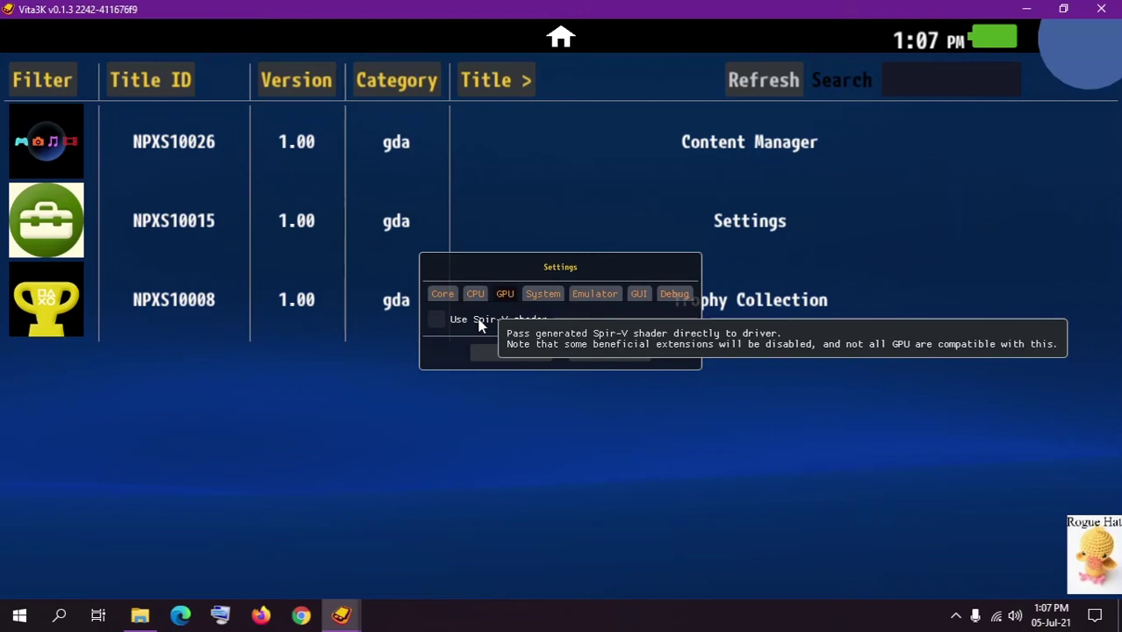
pyautogui.click(482, 321)
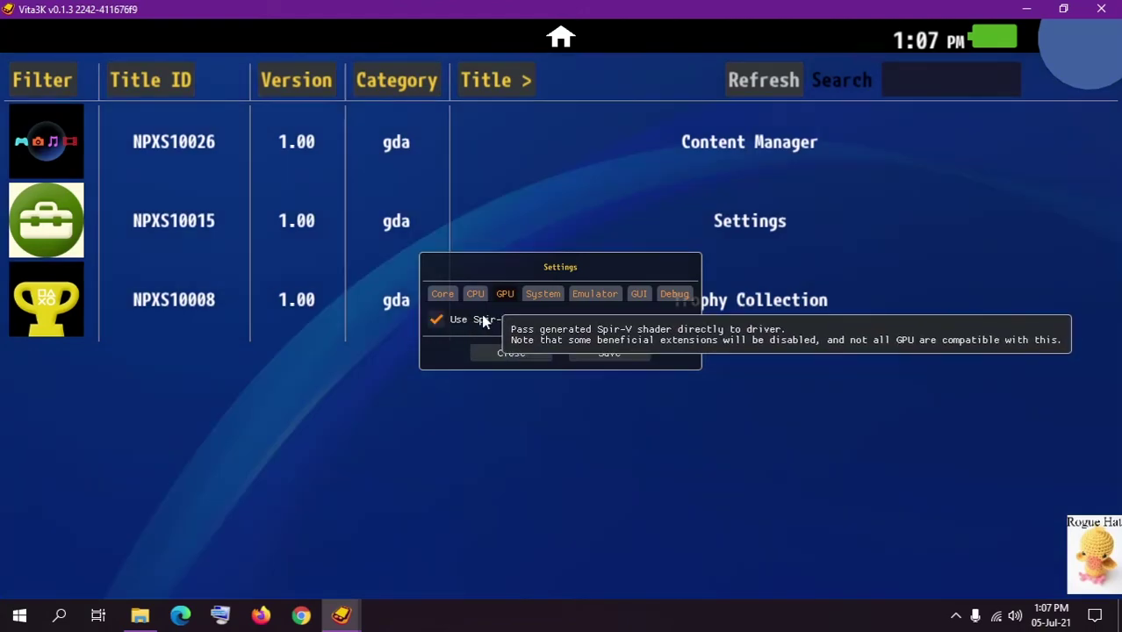
pyautogui.click(555, 293)
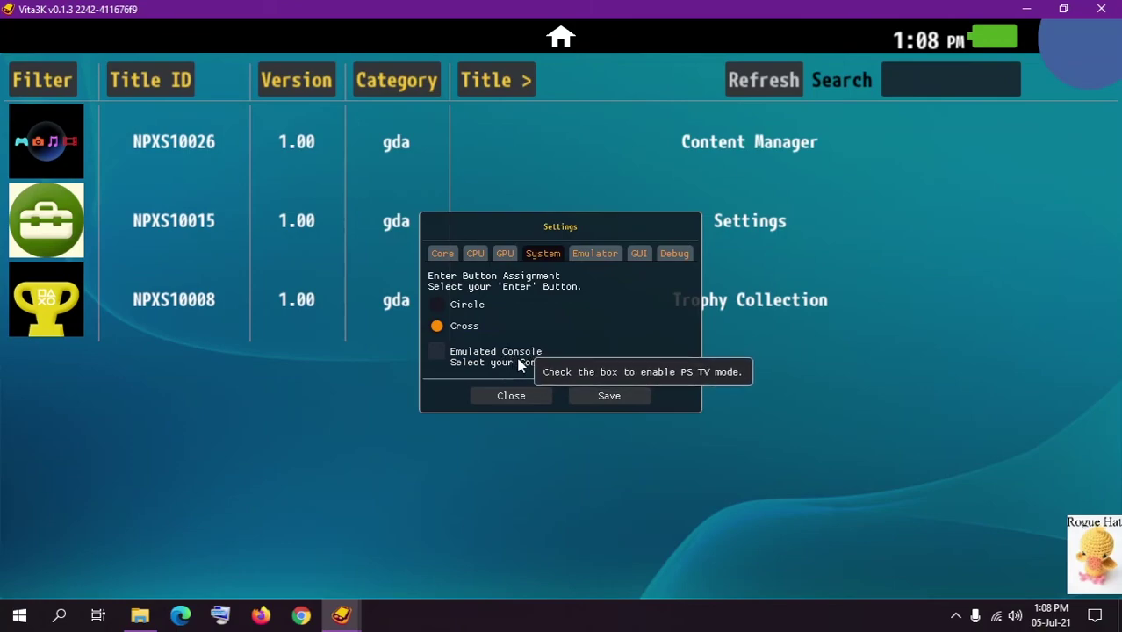
pyautogui.click(560, 357)
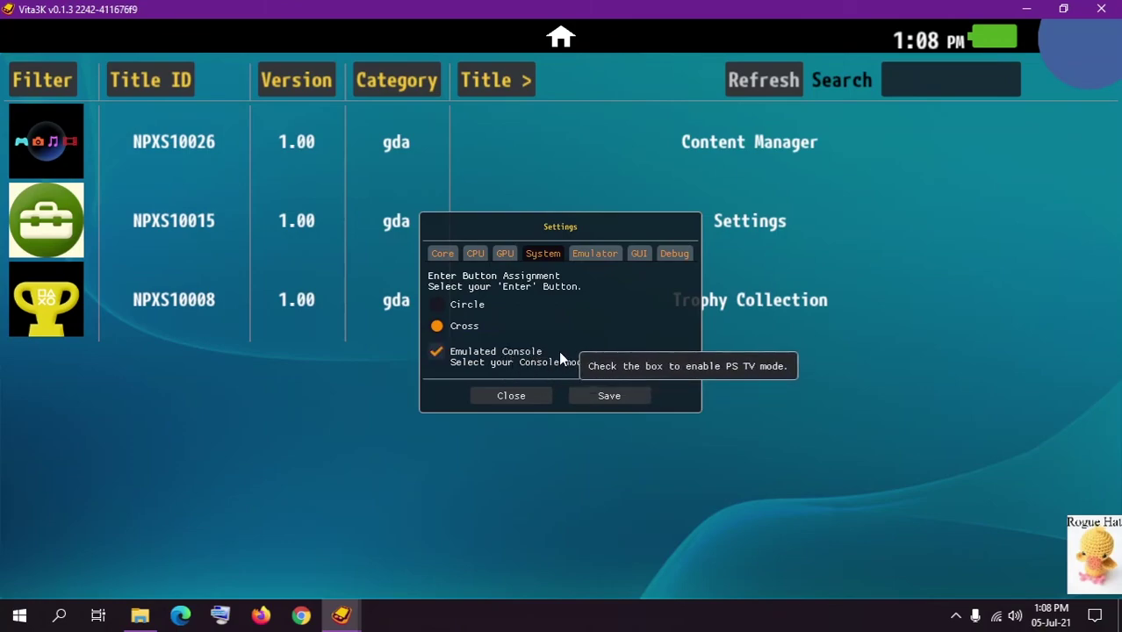
pyautogui.click(558, 350)
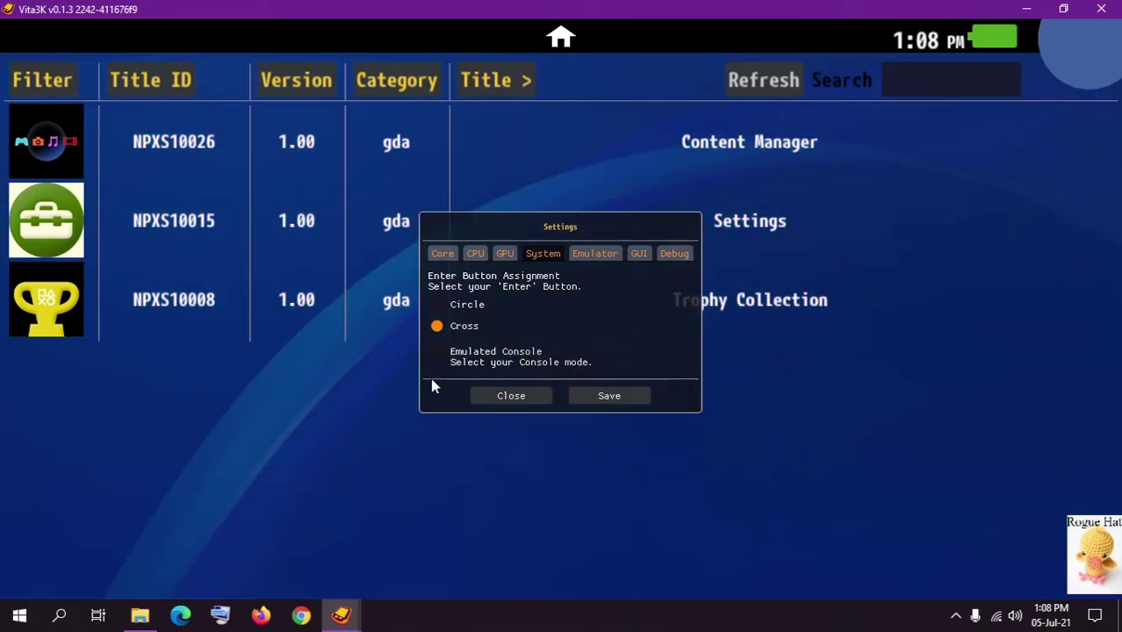
# - Look through the emulator, GUI and debug settings, and close the settings without saving
pyautogui.click(587, 253)
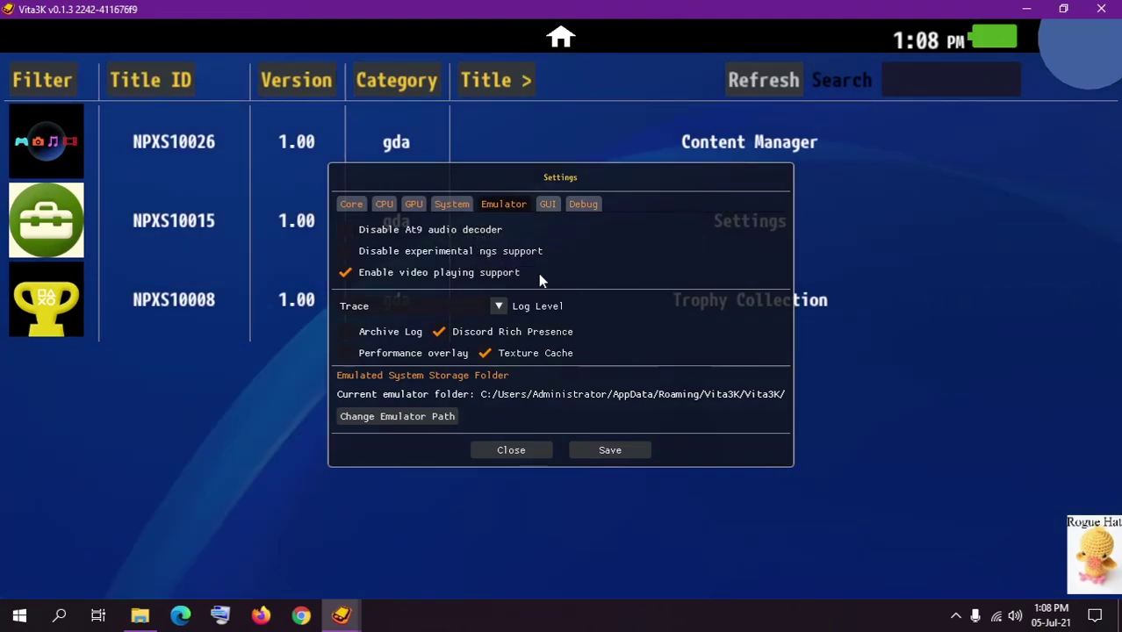
pyautogui.click(554, 206)
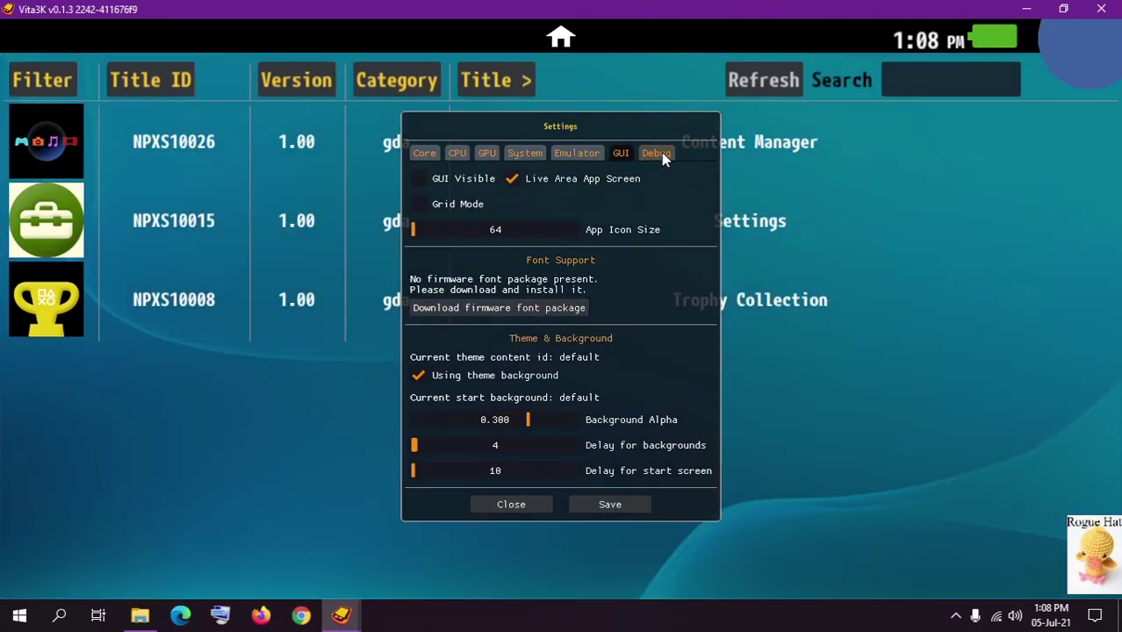
pyautogui.click(660, 155)
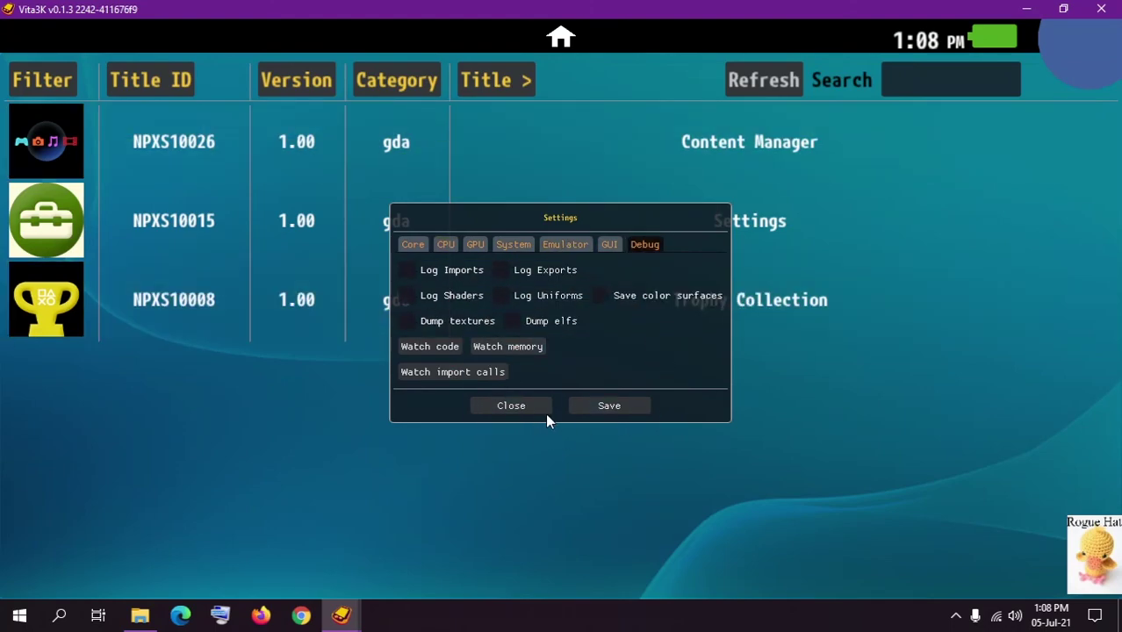
pyautogui.click(480, 407)
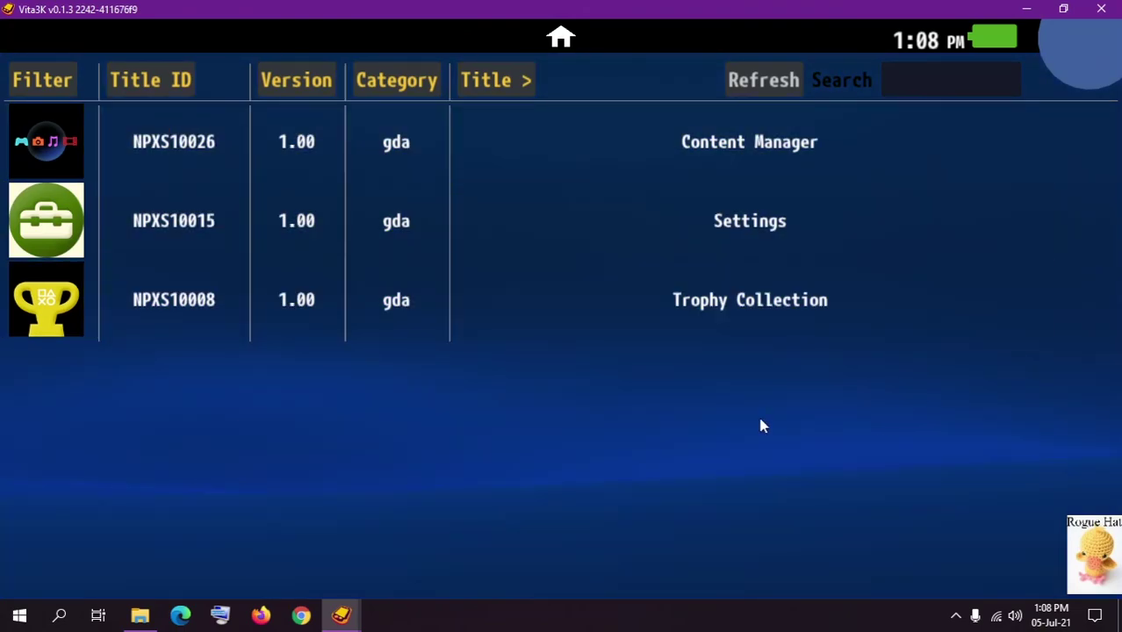
pyautogui.moveTo(5, 7)
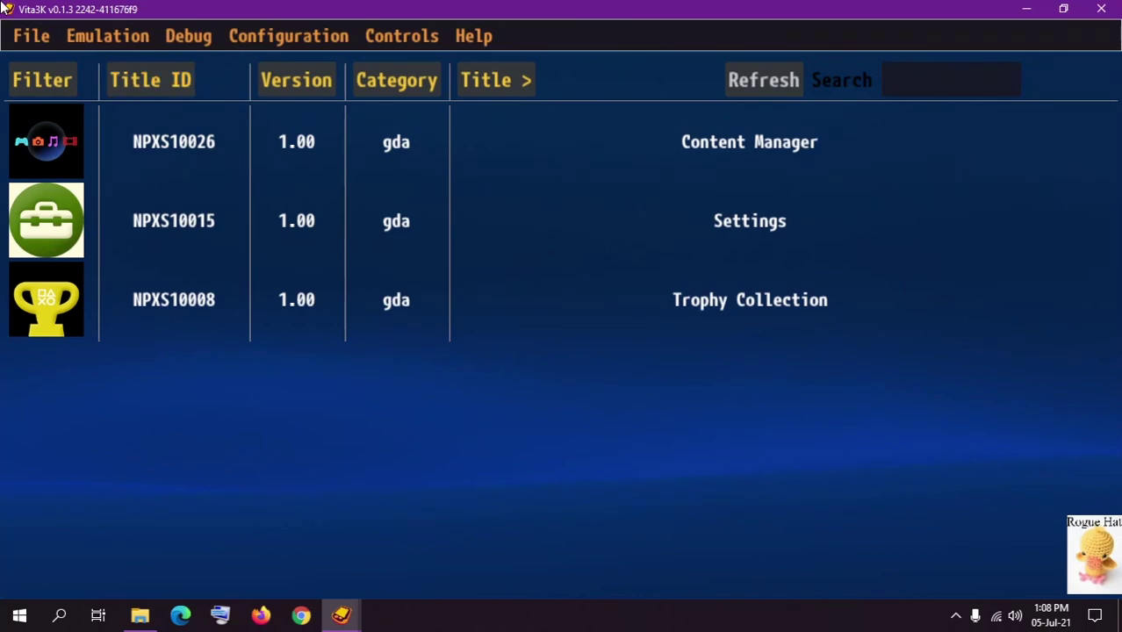
pyautogui.click(32, 36)
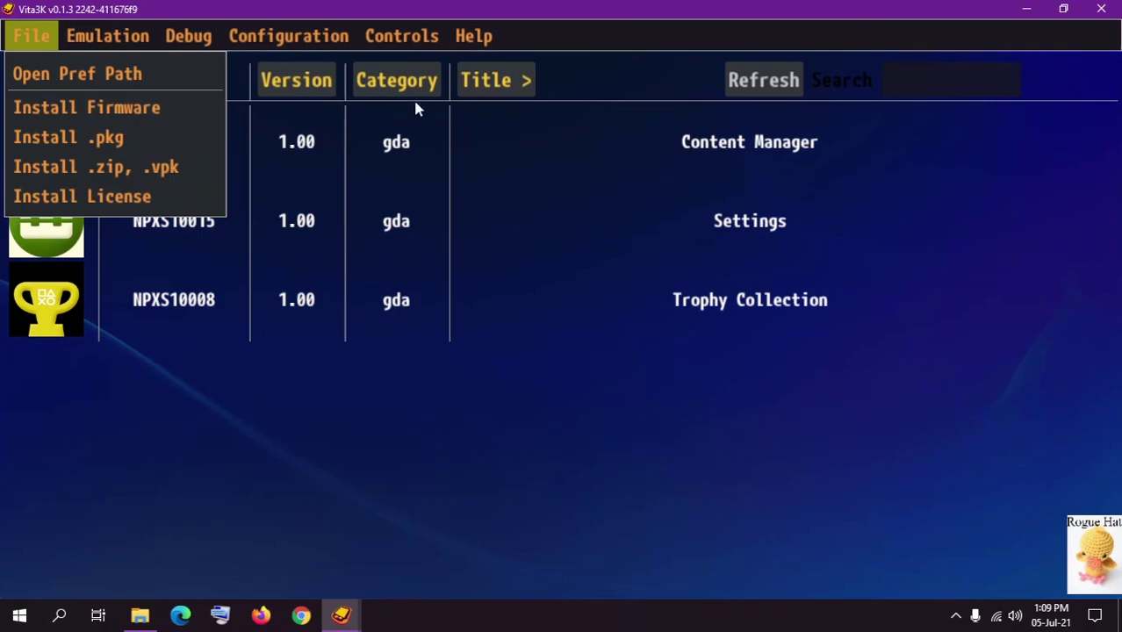
pyautogui.moveTo(437, 31)
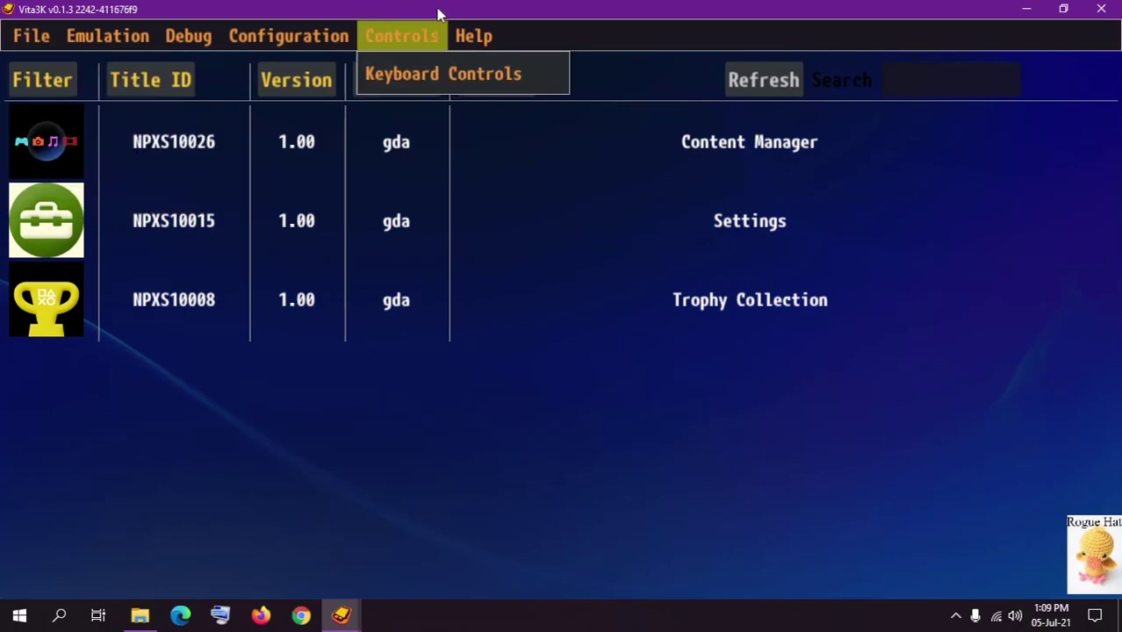
pyautogui.click(833, 424)
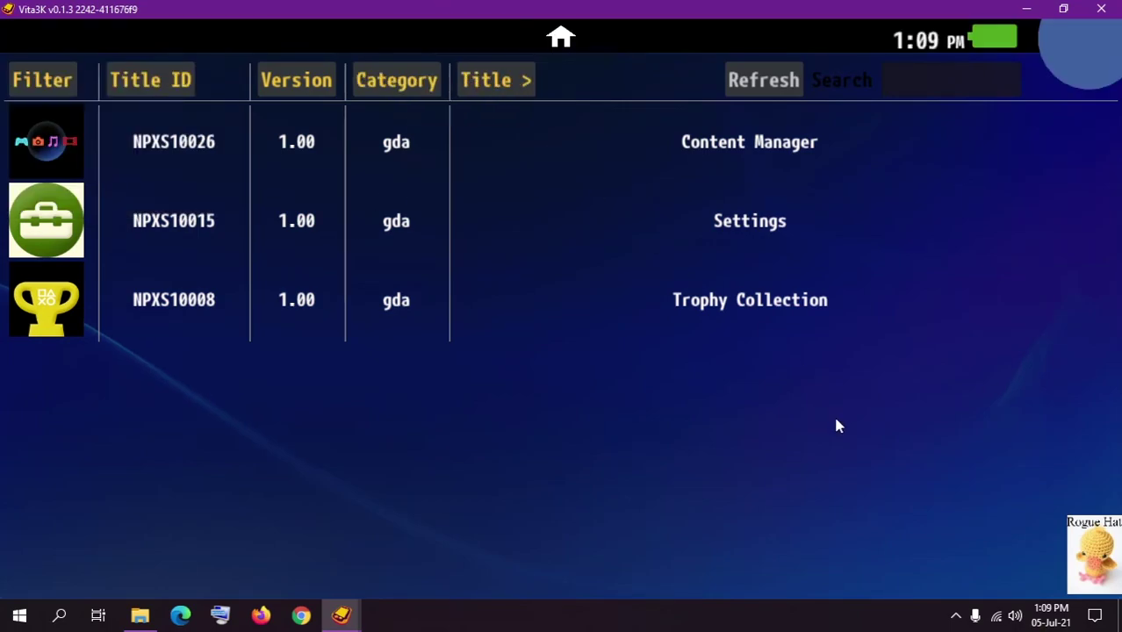